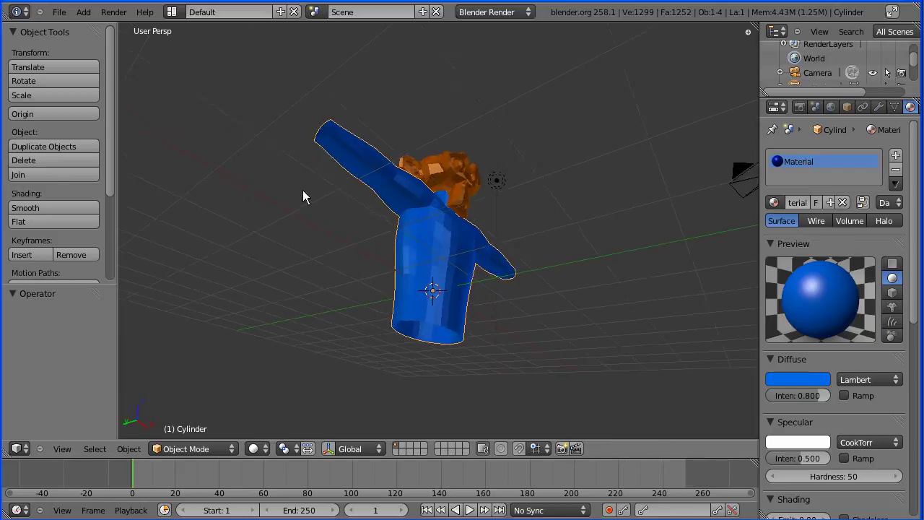
pyautogui.moveTo(626, 191); pyautogui.dragTo(549, 254, button='middle')
pyautogui.moveTo(341, 241); pyautogui.dragTo(378, 277, button='middle')
pyautogui.moveTo(630, 306); pyautogui.dragTo(475, 194, button='middle')
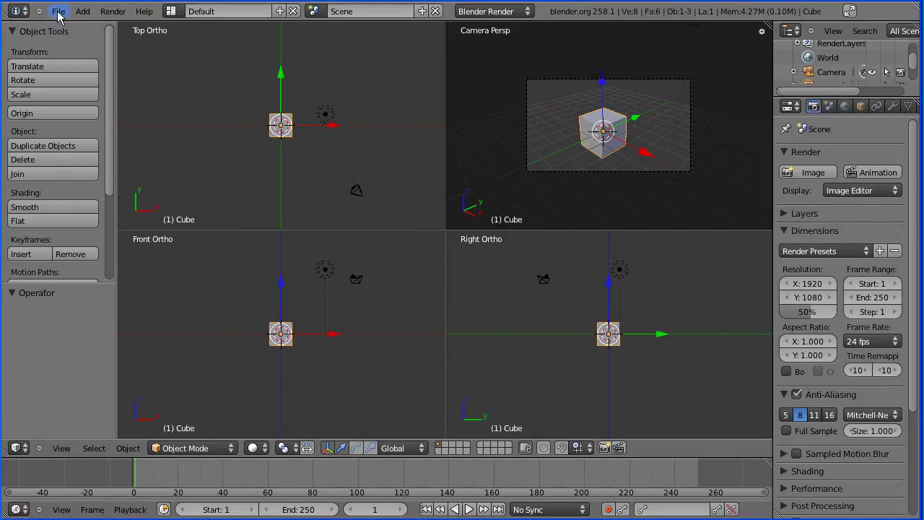
# Delete the default cube from the scene
pyautogui.click(58, 13)
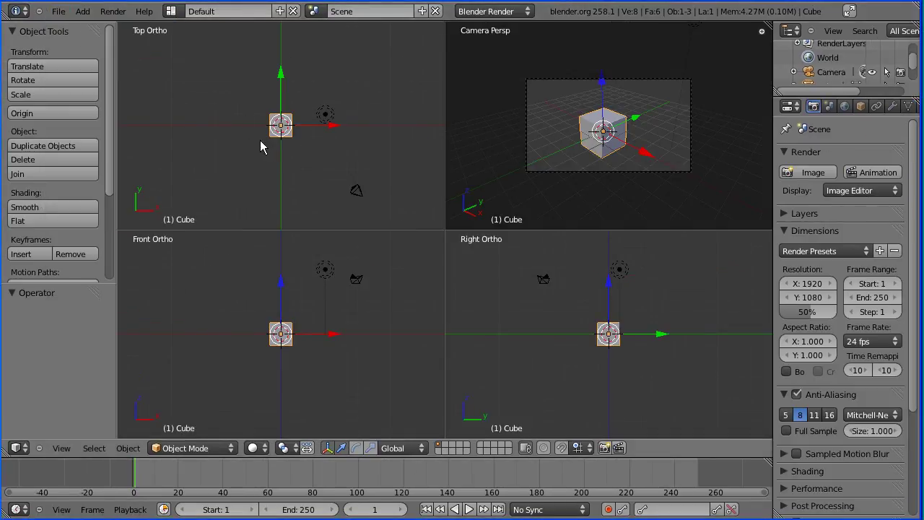
pyautogui.press('x')
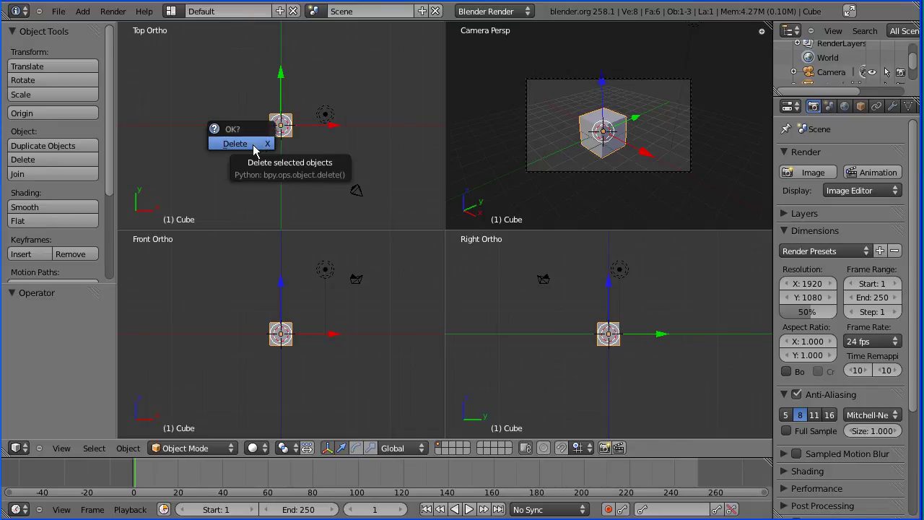
pyautogui.click(254, 150)
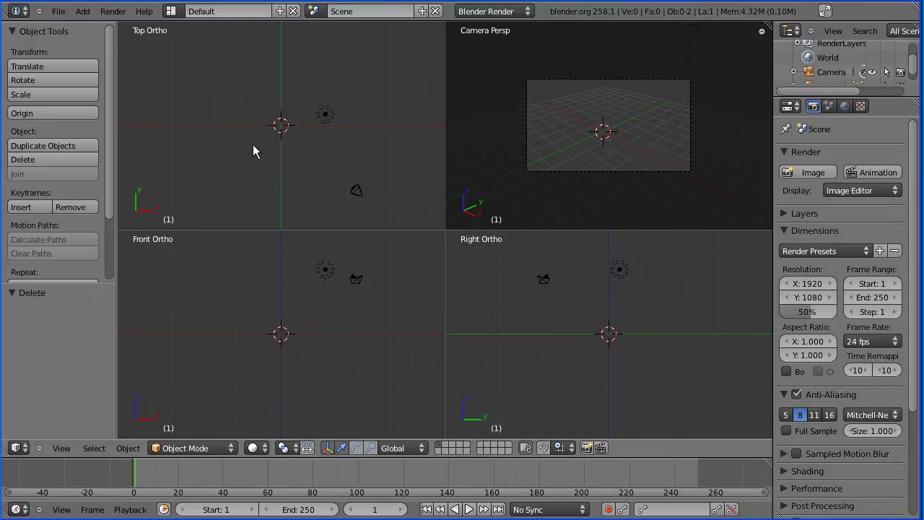
# Add a mesh cylinder at the origin with Cap Ends turned off
pyautogui.click(92, 14)
pyautogui.moveTo(94, 28)
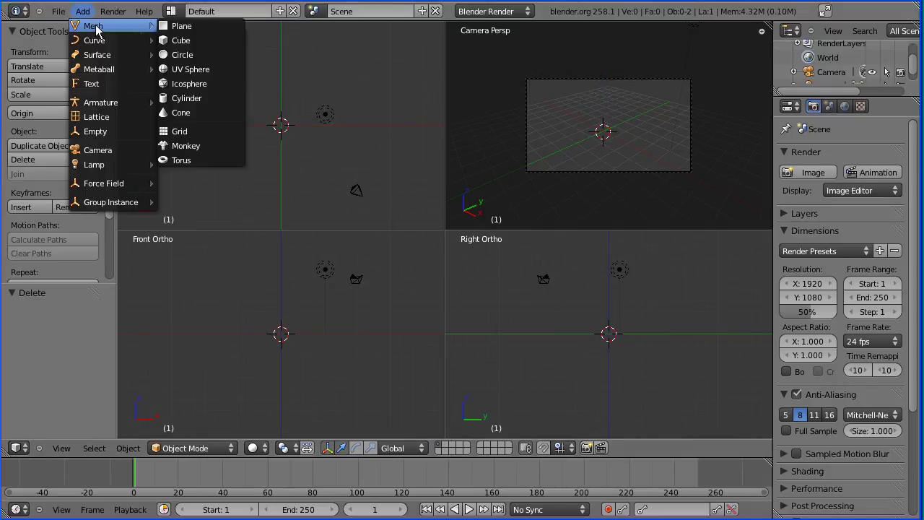
pyautogui.click(241, 103)
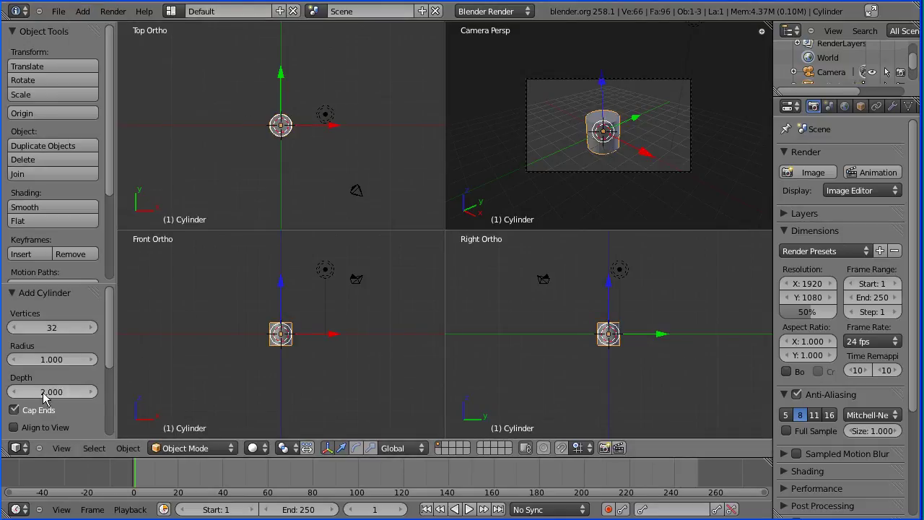
pyautogui.click(15, 410)
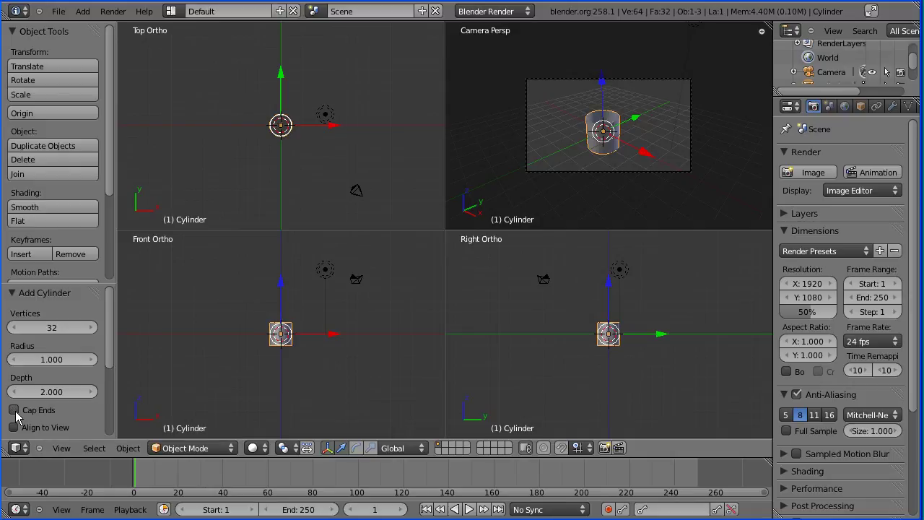
# Enter Edit Mode on the cylinder, switch to edge selection and select a single vertical edge in the front view
pyautogui.scroll(10, 348, 367)
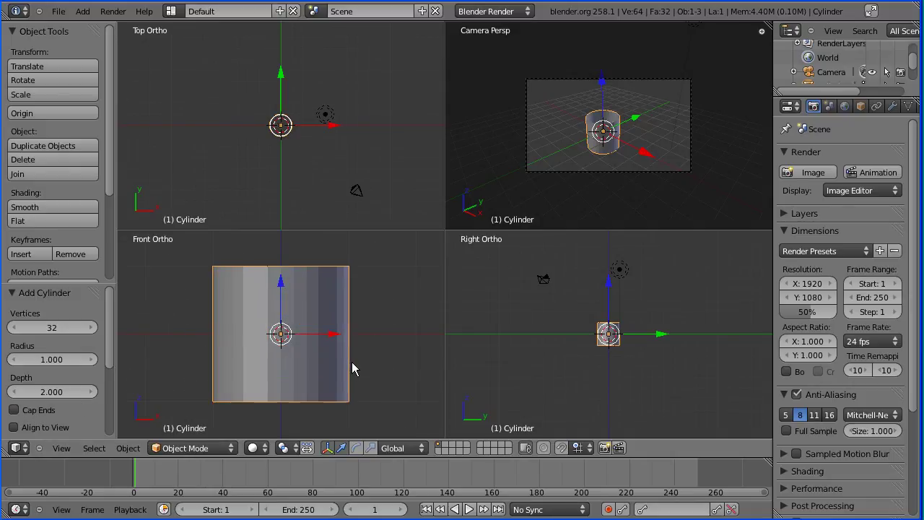
pyautogui.click(216, 449)
pyautogui.click(228, 421)
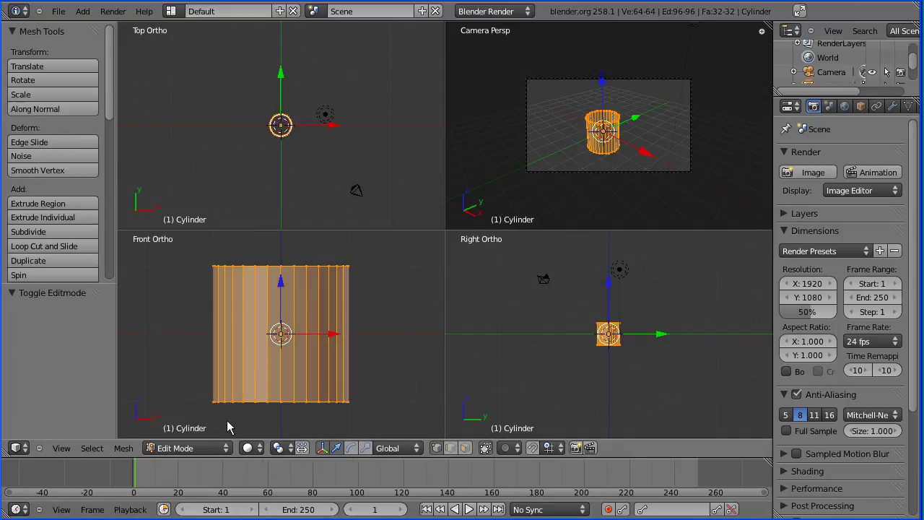
pyautogui.click(450, 449)
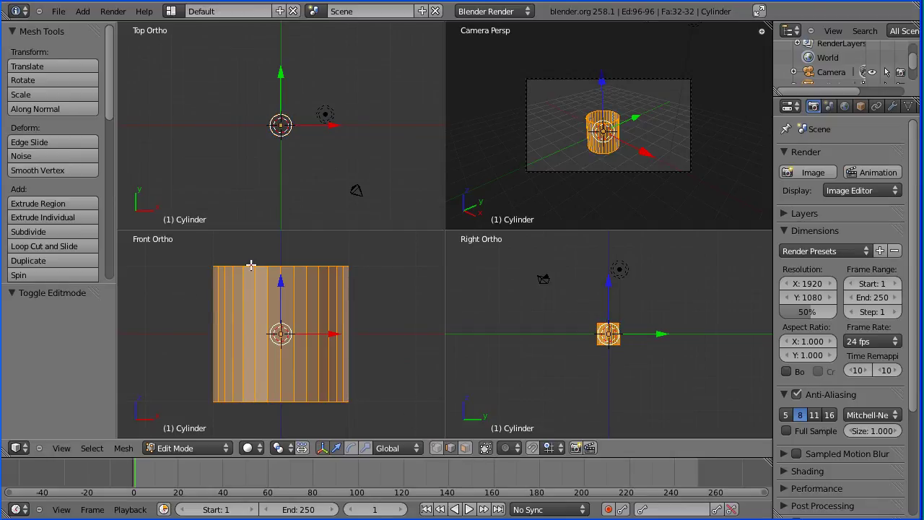
pyautogui.rightClick(312, 266)
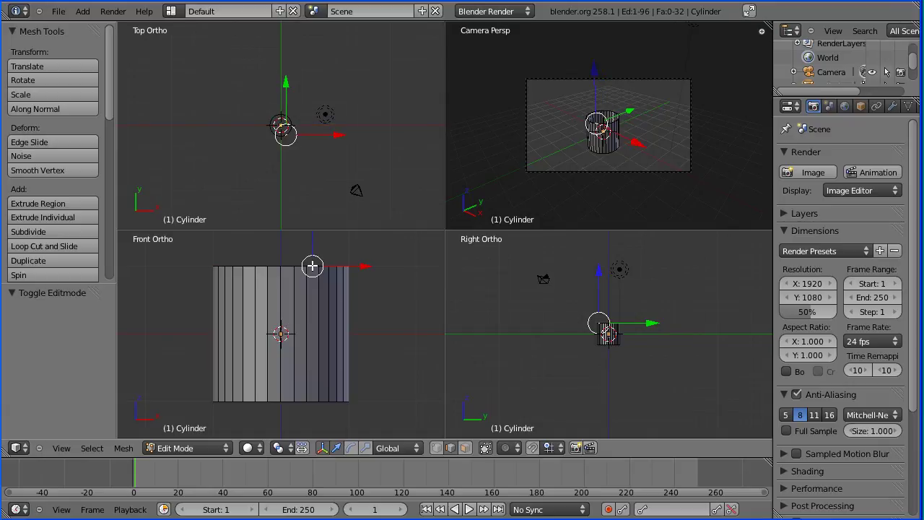
pyautogui.rightClick(306, 326)
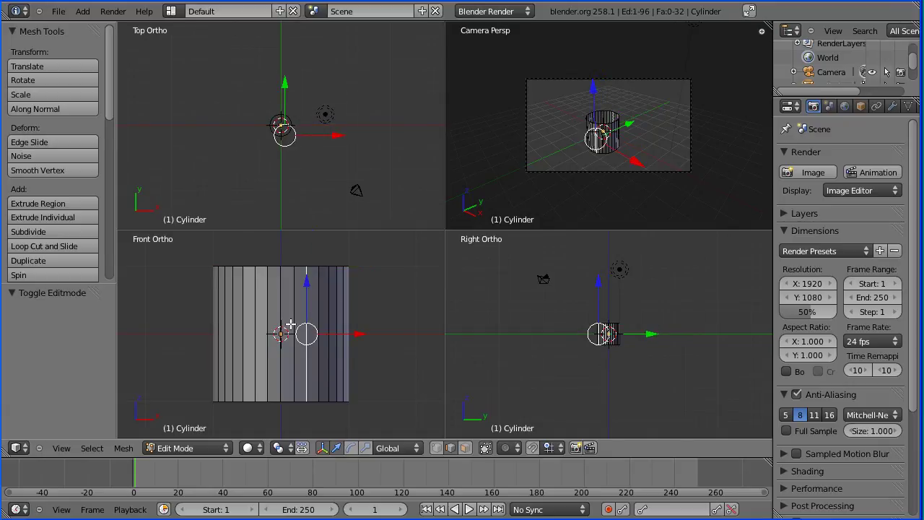
# Hide the transform manipulator and box-select all vertical edges of the cylinder, including the hidden ones at the back
pyautogui.click(322, 447)
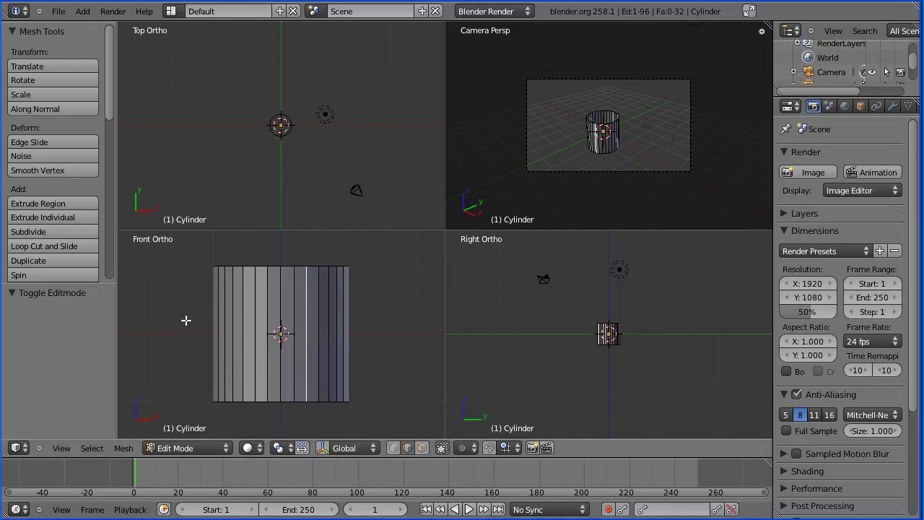
pyautogui.press('b')
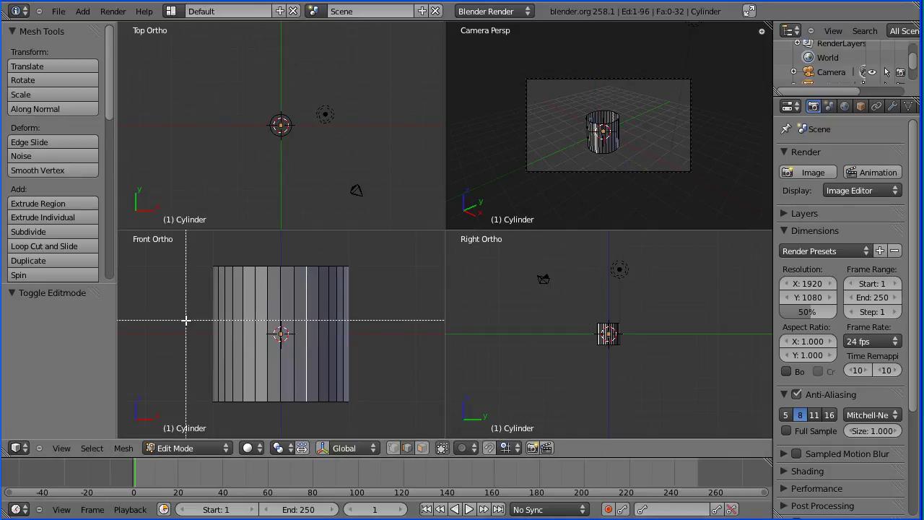
pyautogui.moveTo(186, 320); pyautogui.dragTo(390, 335)
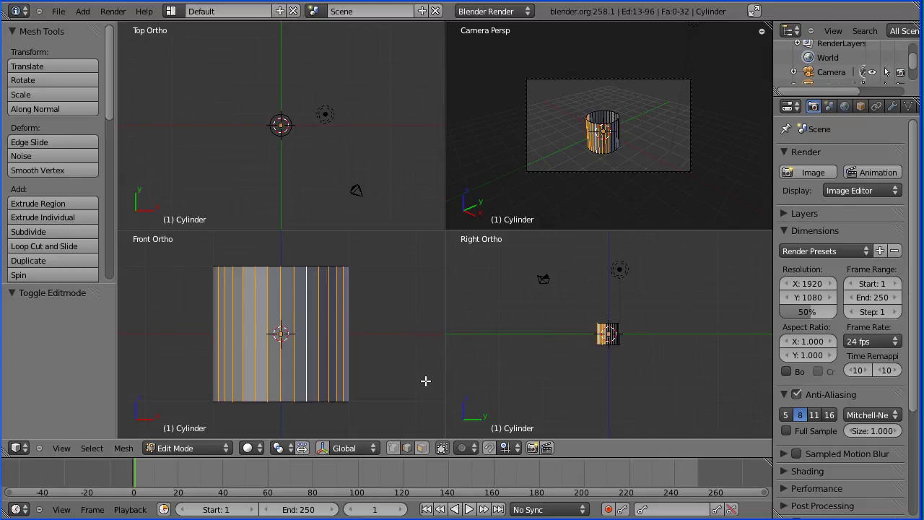
pyautogui.click(442, 448)
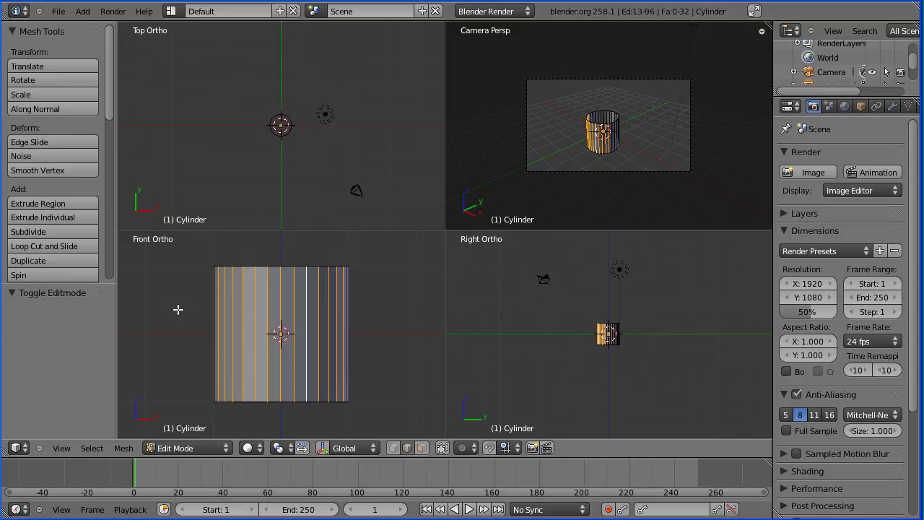
pyautogui.press('b')
pyautogui.moveTo(178, 309); pyautogui.dragTo(386, 344)
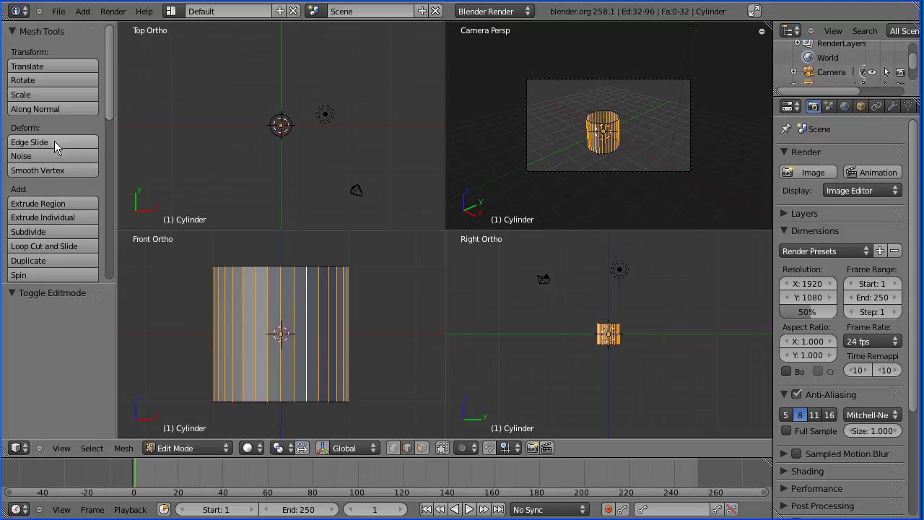
# Subdivide the selected vertical edges with 9 cuts
pyautogui.click(83, 230)
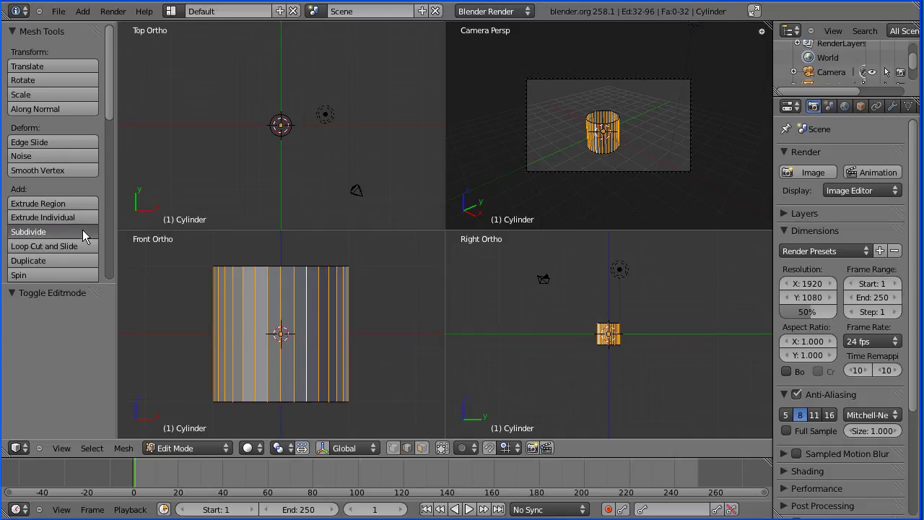
pyautogui.click(94, 327)
pyautogui.click(94, 328)
pyautogui.click(93, 328)
pyautogui.click(94, 327)
pyautogui.click(94, 327)
pyautogui.click(93, 328)
pyautogui.click(94, 327)
pyautogui.click(94, 327)
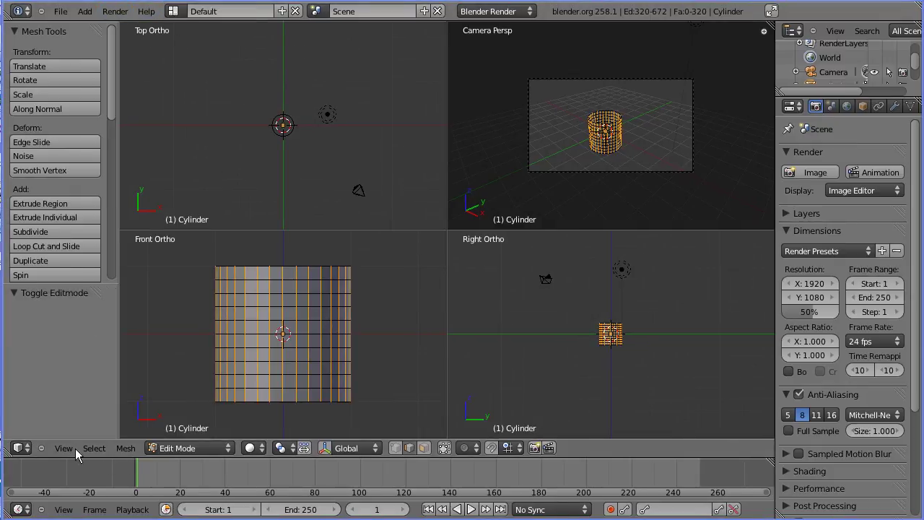
# Turn off quad view to show only the front view, and select just the centre vertical edge segment below the cylinder's upper rim
pyautogui.click(68, 450)
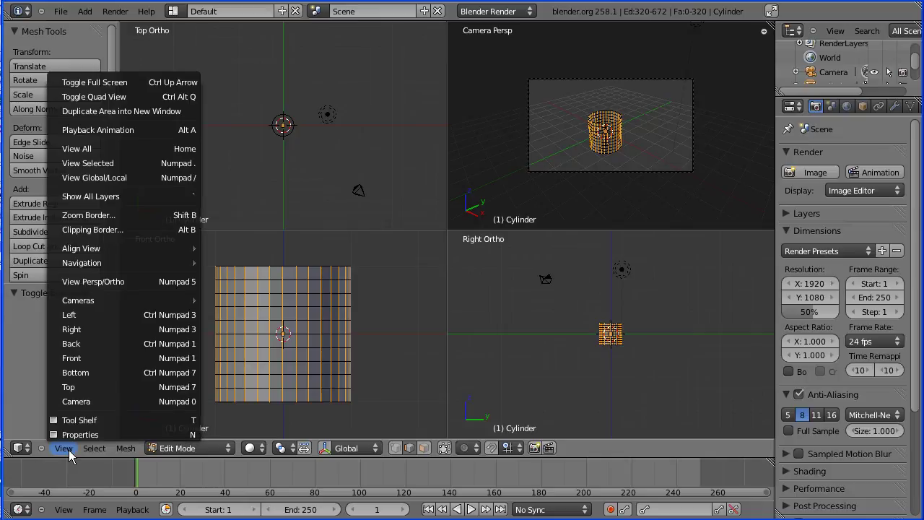
pyautogui.click(137, 97)
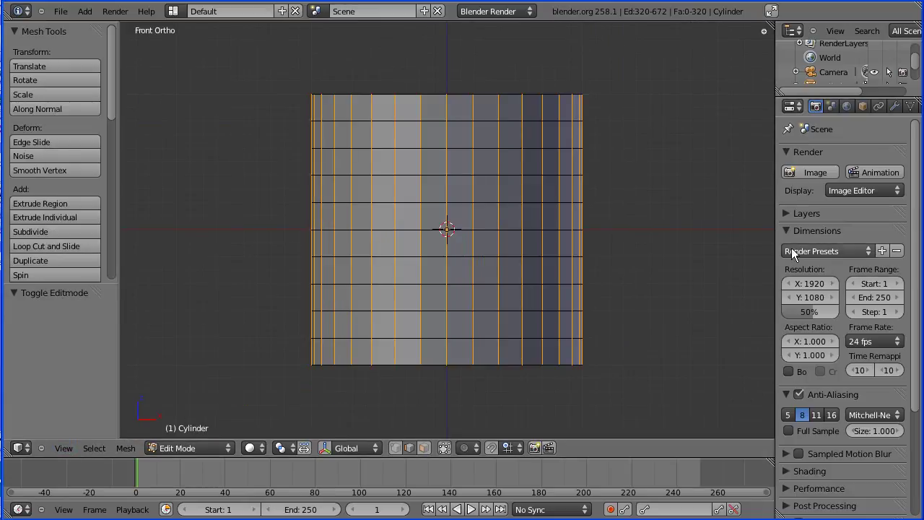
pyautogui.rightClick(447, 105)
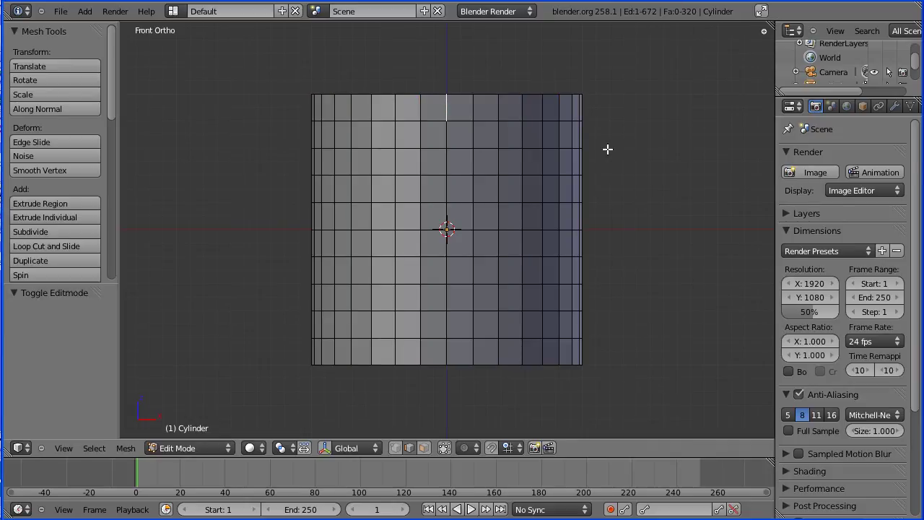
# Limit selection to visible geometry and switch the cylinder to vertex selection mode
pyautogui.moveTo(643, 103); pyautogui.dragTo(645, 132, button='middle')
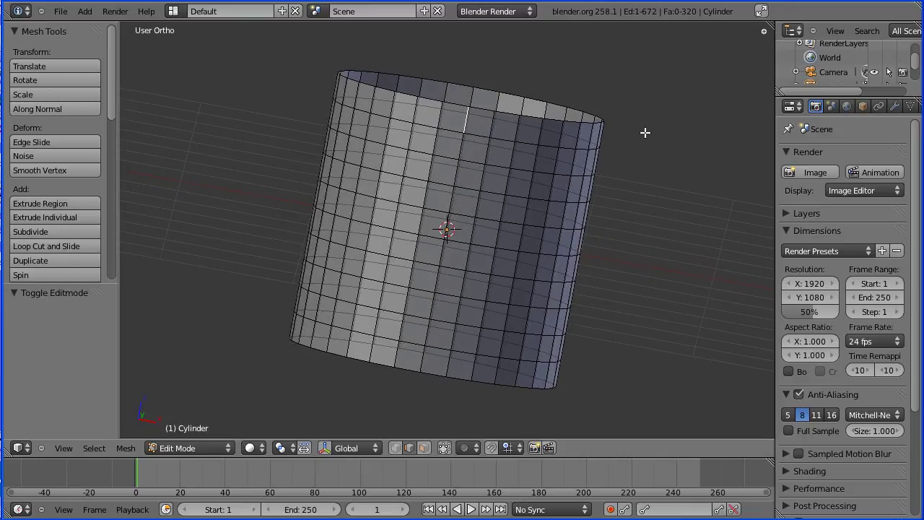
pyautogui.moveTo(289, 123); pyautogui.dragTo(291, 153, button='middle')
pyautogui.moveTo(656, 147); pyautogui.dragTo(657, 168, button='middle')
pyautogui.moveTo(200, 107); pyautogui.dragTo(198, 126, button='middle')
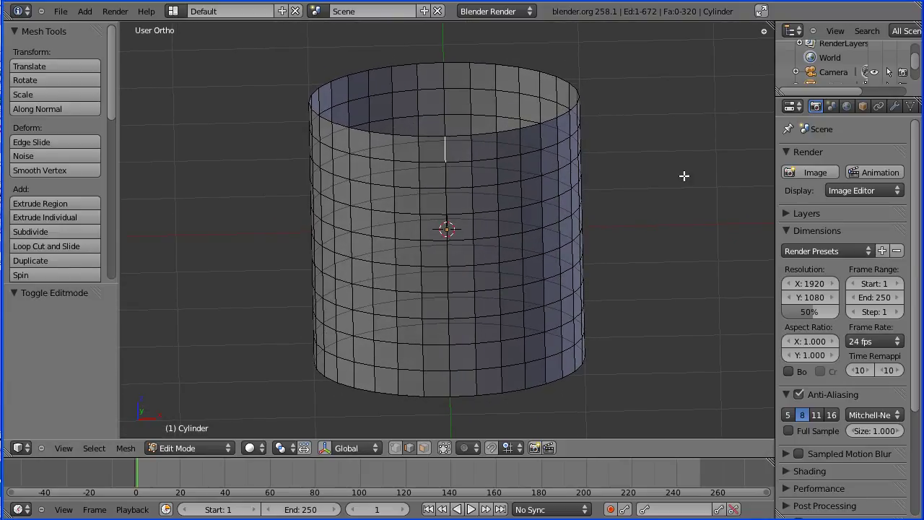
pyautogui.moveTo(705, 178); pyautogui.dragTo(706, 183, button='middle')
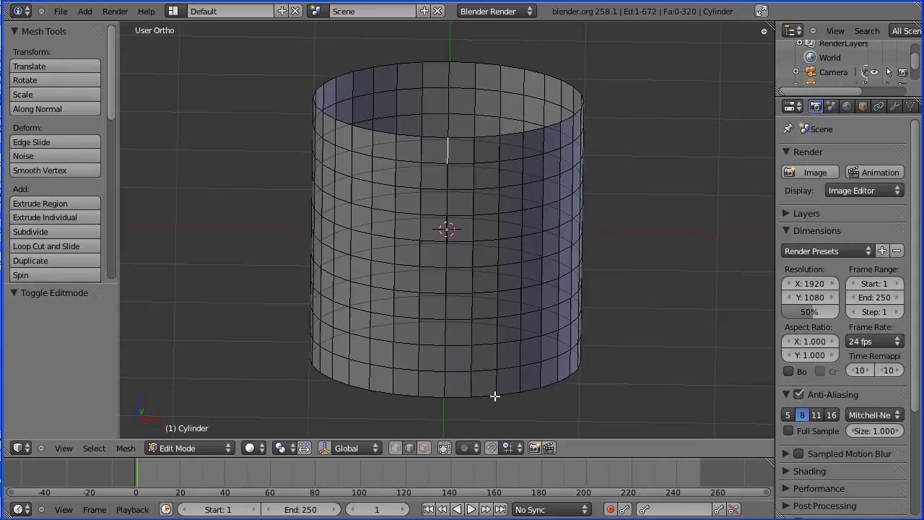
pyautogui.click(445, 448)
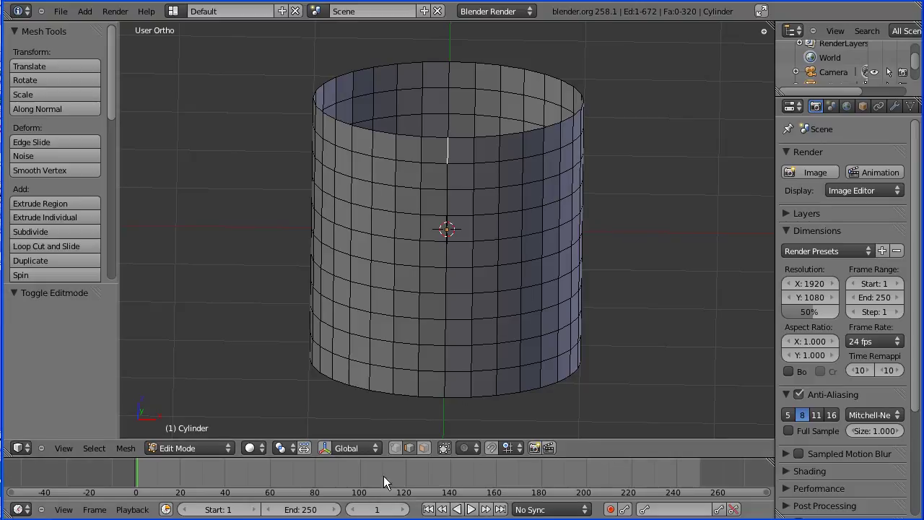
pyautogui.click(394, 448)
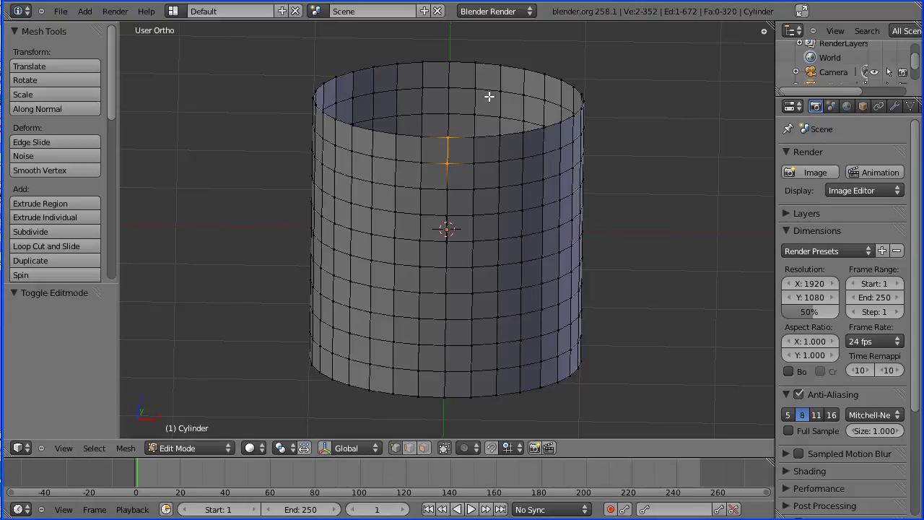
# Make a face across the cylinder's open top from two adjacent front rim vertices and the opposite two back rim vertices
pyautogui.rightClick(500, 136)
pyautogui.keyDown('shift'); pyautogui.rightClick(524, 132); pyautogui.keyUp('shift')
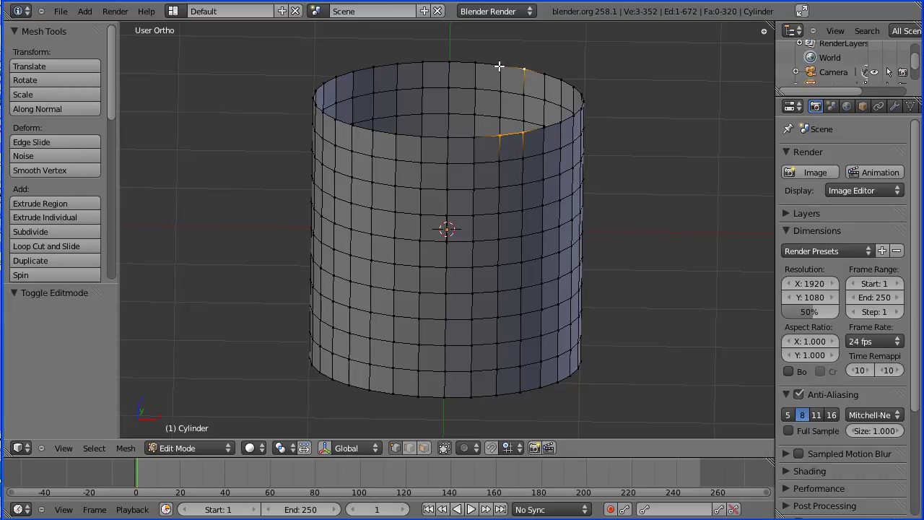
pyautogui.keyDown('shift'); pyautogui.rightClick(499, 66); pyautogui.keyUp('shift')
pyautogui.click(125, 449)
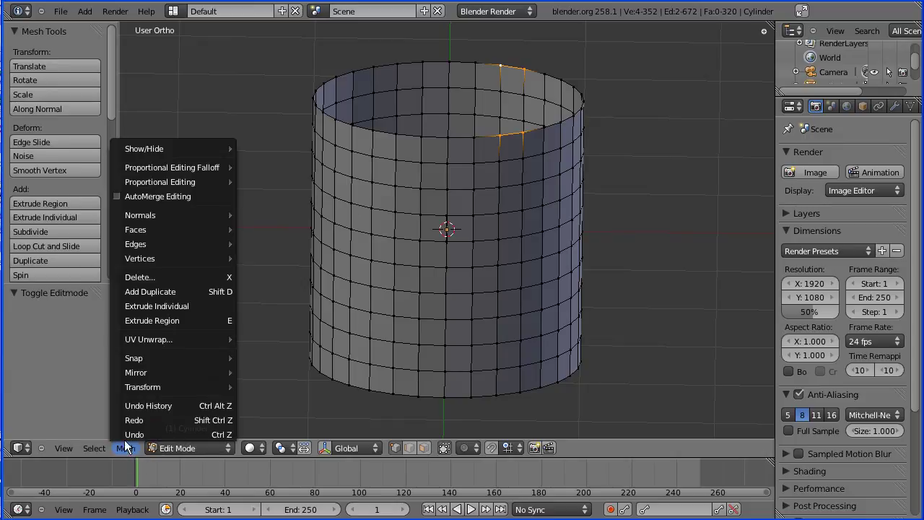
pyautogui.moveTo(177, 229)
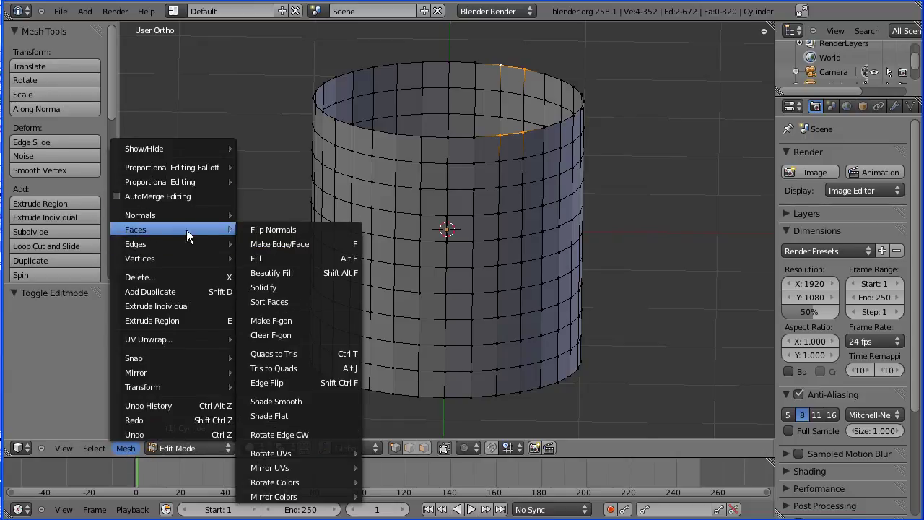
pyautogui.click(294, 244)
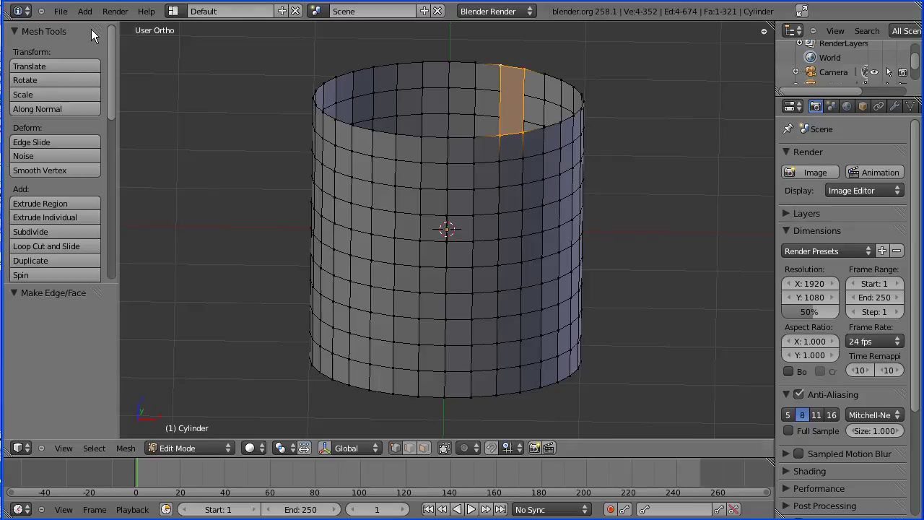
pyautogui.press('Tab')
pyautogui.press('Tab')
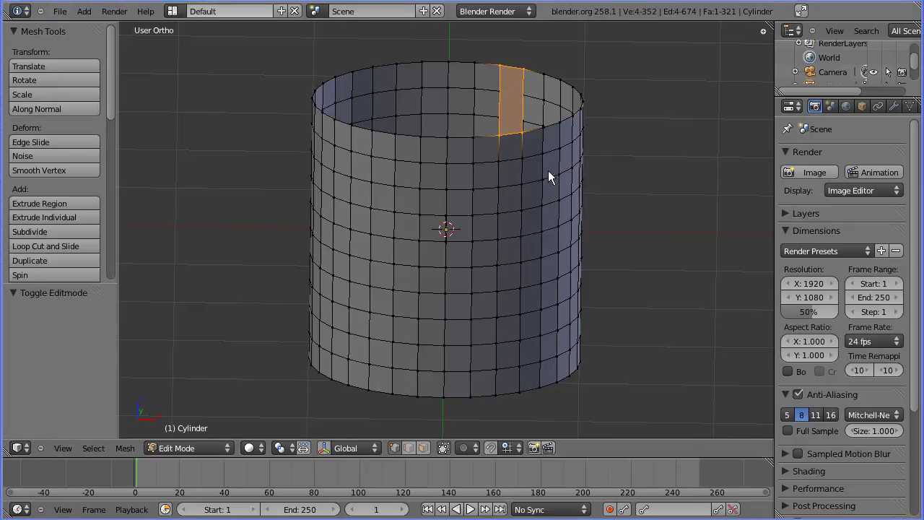
# Make a second face across the cylinder's open top, directly outward of the first, from the next front and back rim vertices
pyautogui.rightClick(521, 133)
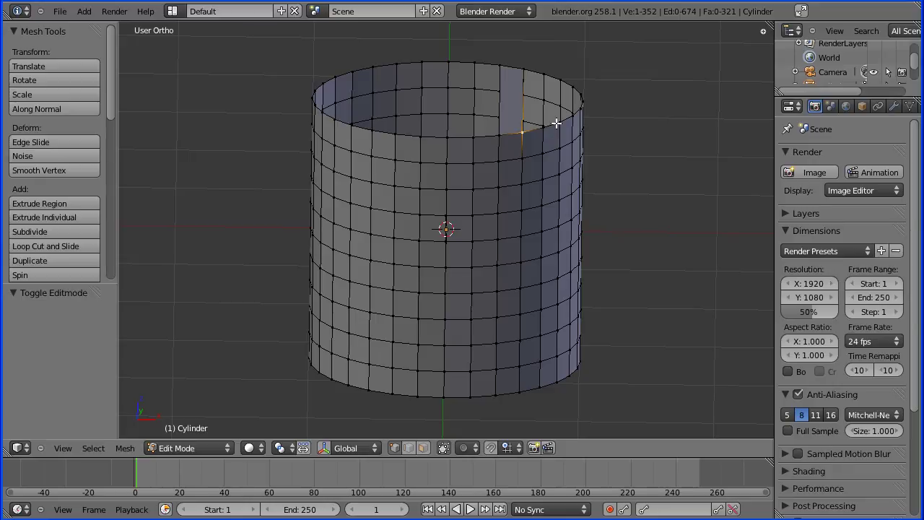
pyautogui.keyDown('shift'); pyautogui.rightClick(541, 129); pyautogui.keyUp('shift')
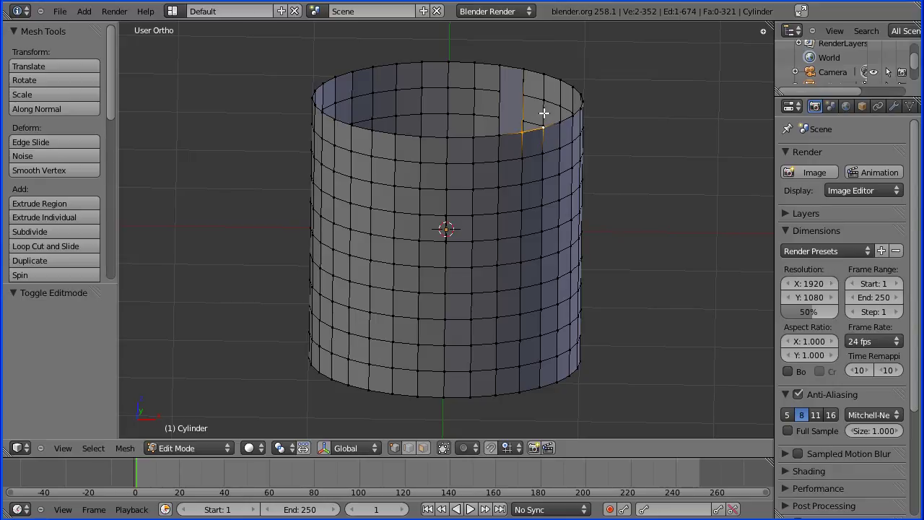
pyautogui.keyDown('shift'); pyautogui.rightClick(543, 76); pyautogui.keyUp('shift')
pyautogui.keyDown('shift'); pyautogui.rightClick(524, 72); pyautogui.keyUp('shift')
pyautogui.click(131, 448)
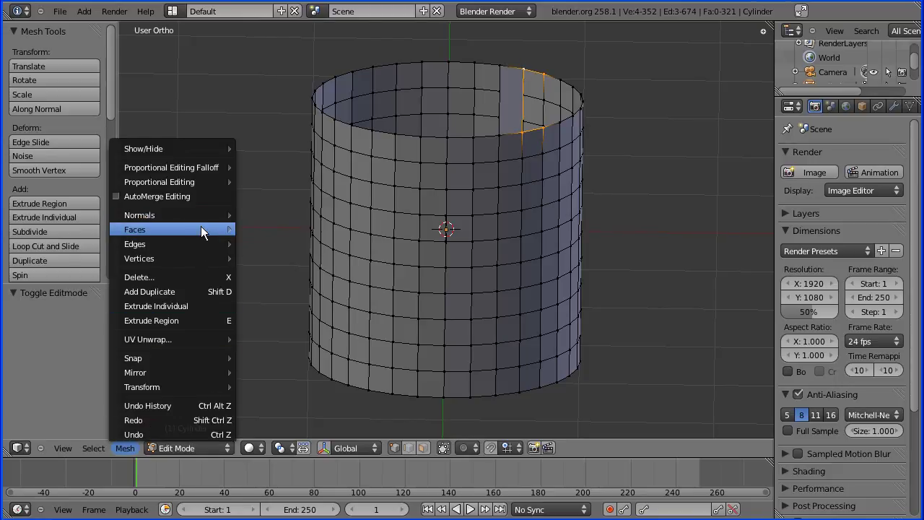
pyautogui.moveTo(201, 228)
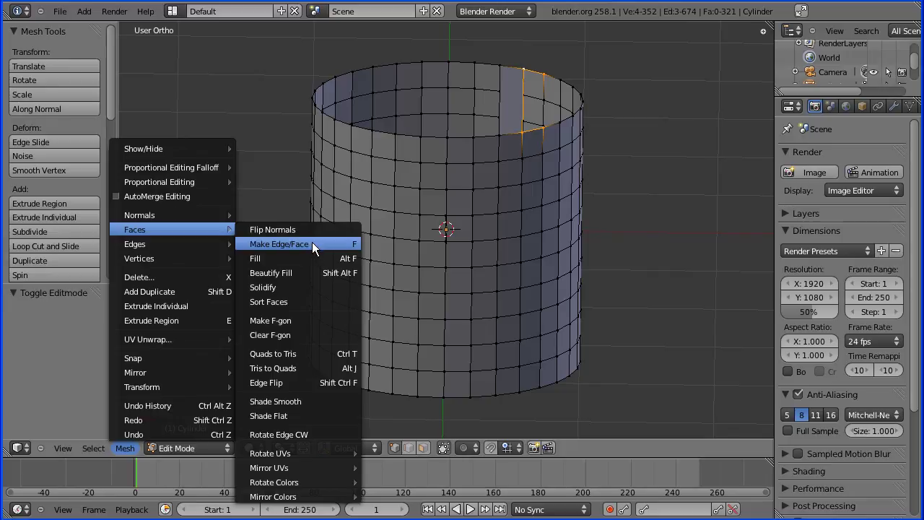
pyautogui.click(358, 249)
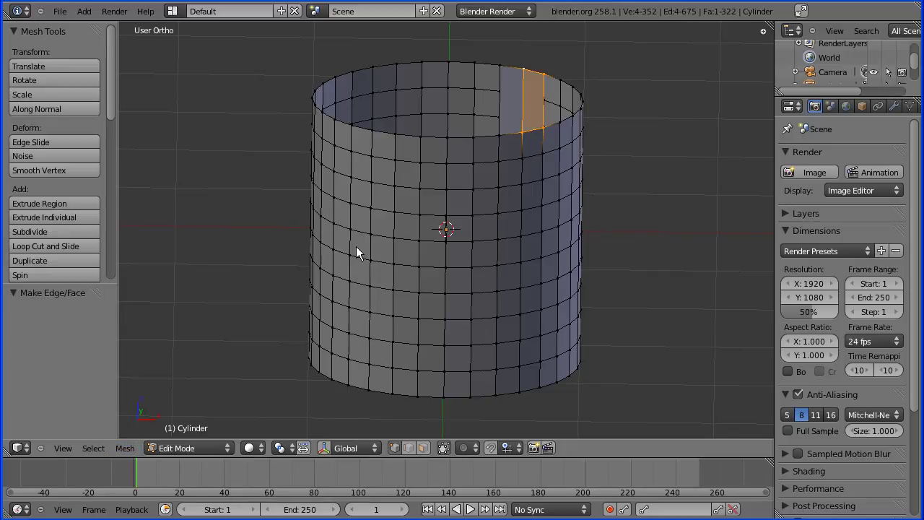
# Make a third face across the open top beside the previous two, using the next outward pair of front and back rim vertices
pyautogui.rightClick(543, 128)
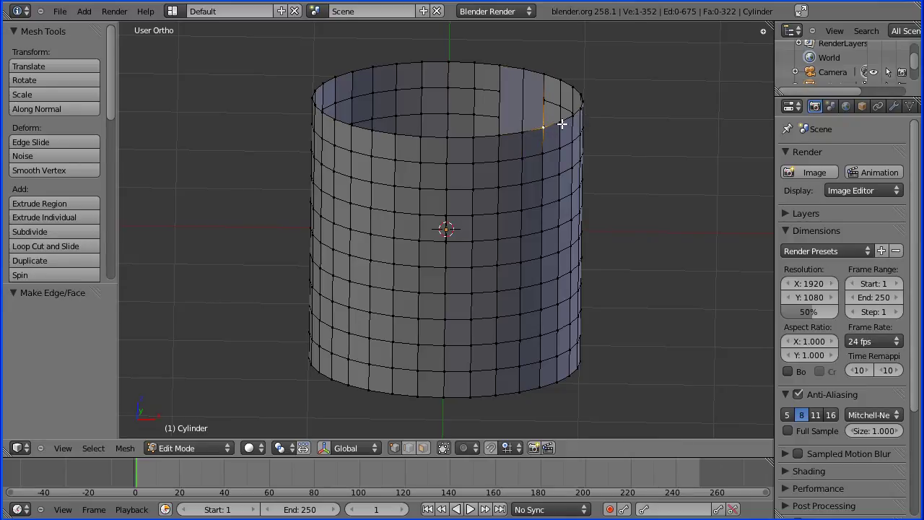
pyautogui.keyDown('shift'); pyautogui.rightClick(559, 123); pyautogui.keyUp('shift')
pyautogui.keyDown('shift'); pyautogui.rightClick(559, 81); pyautogui.keyUp('shift')
pyautogui.keyDown('shift'); pyautogui.rightClick(542, 74); pyautogui.keyUp('shift')
pyautogui.press('f')
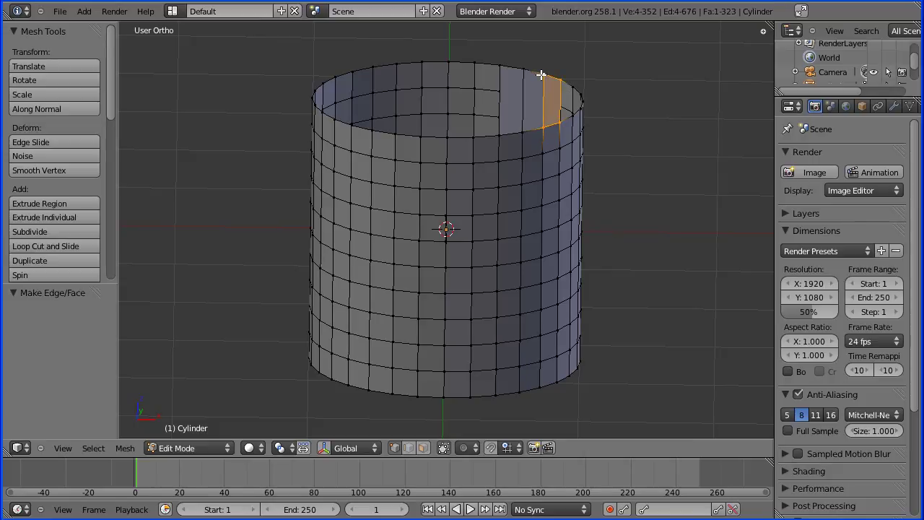
pyautogui.press('Tab')
pyautogui.press('Tab')
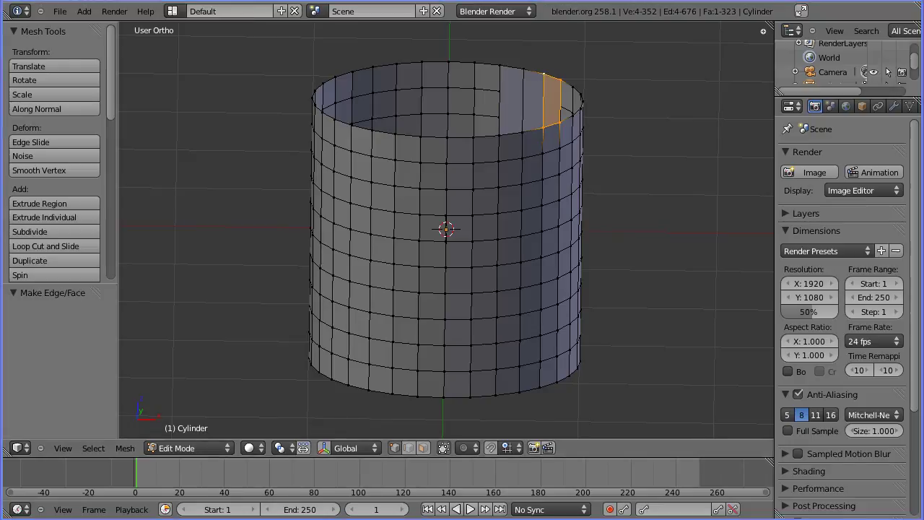
# Make the first face on the opposite side of the open top, from two adjacent front rim vertices and the matching back pair
pyautogui.rightClick(449, 137)
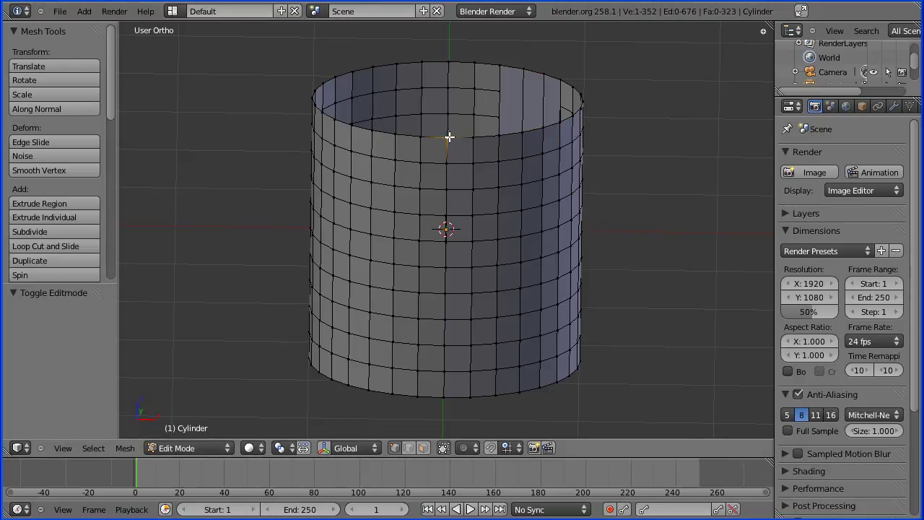
pyautogui.rightClick(395, 135)
pyautogui.keyDown('shift'); pyautogui.rightClick(373, 129); pyautogui.keyUp('shift')
pyautogui.keyDown('shift'); pyautogui.rightClick(372, 67); pyautogui.keyUp('shift')
pyautogui.keyDown('shift'); pyautogui.rightClick(395, 63); pyautogui.keyUp('shift')
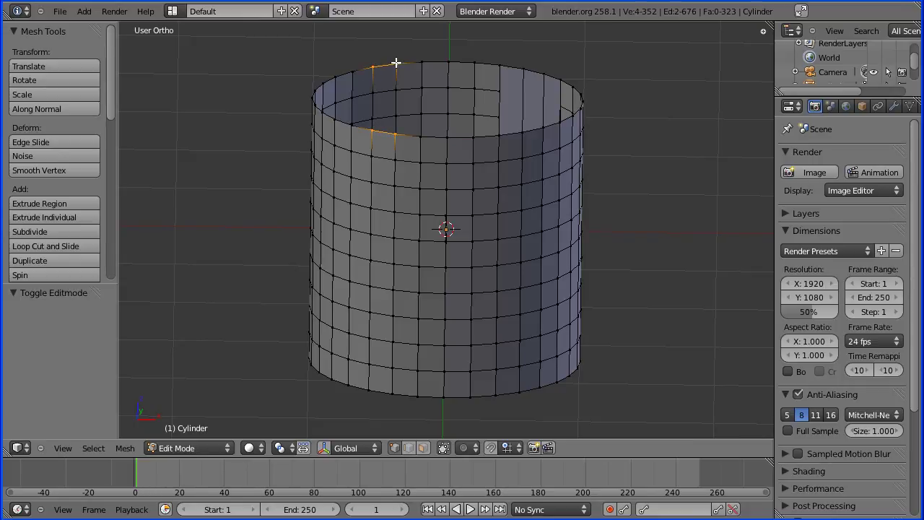
pyautogui.press('f')
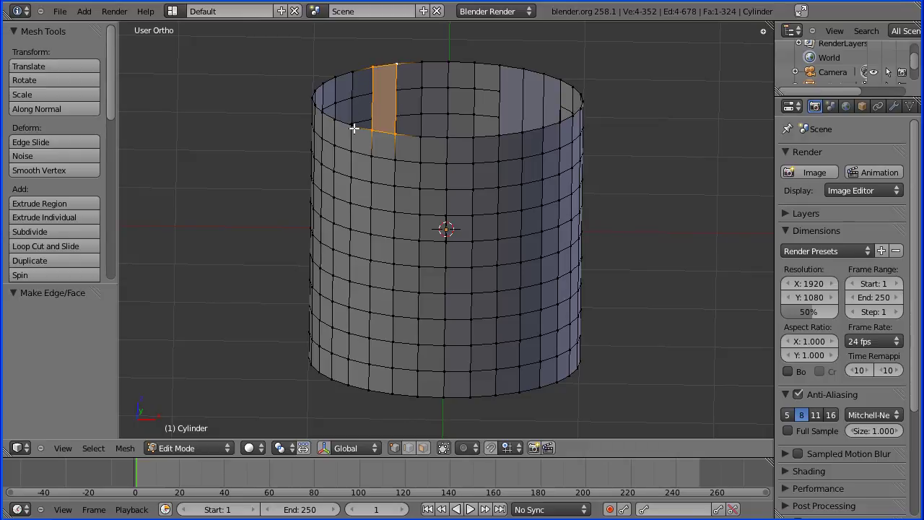
# Make a second face outward of the new opposite-side face, using the next pair of front and back rim vertices
pyautogui.rightClick(353, 127)
pyautogui.keyDown('shift'); pyautogui.rightClick(373, 130); pyautogui.keyUp('shift')
pyautogui.keyDown('shift'); pyautogui.rightClick(373, 67); pyautogui.keyUp('shift')
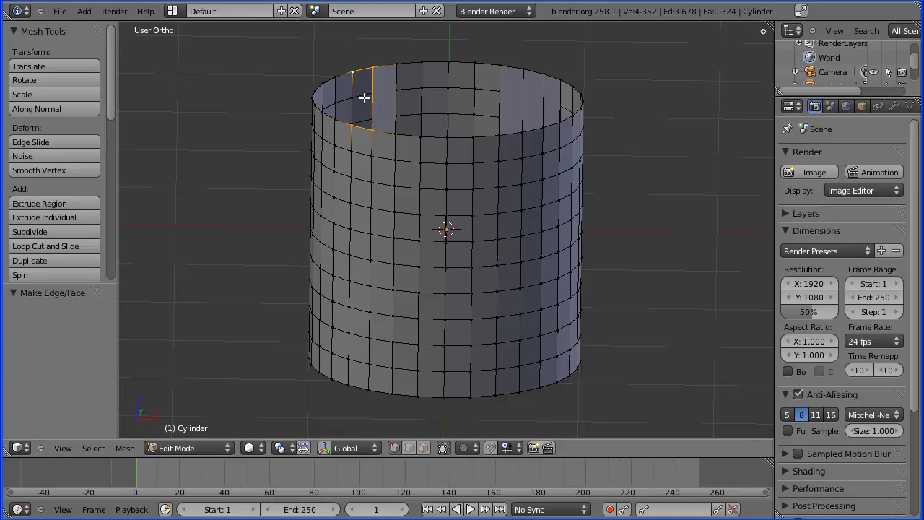
pyautogui.press('f')
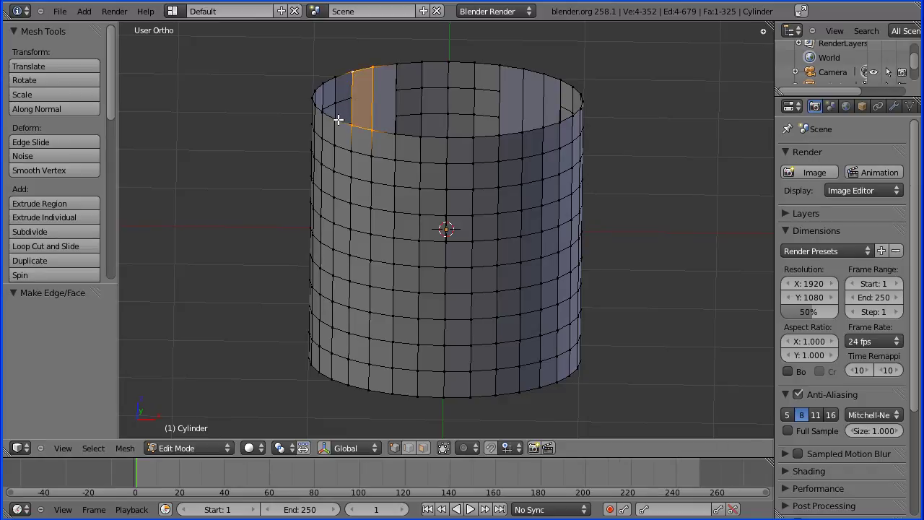
# Complete the opposite strip with a third face between the next outward front and back rim vertices
pyautogui.rightClick(336, 122)
pyautogui.keyDown('shift'); pyautogui.rightClick(351, 125); pyautogui.keyUp('shift')
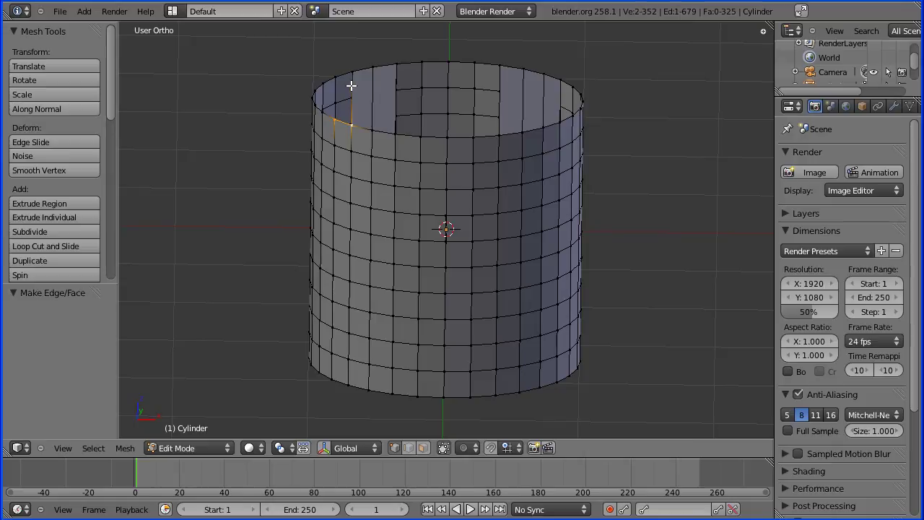
pyautogui.keyDown('shift'); pyautogui.rightClick(352, 72); pyautogui.keyUp('shift')
pyautogui.keyDown('shift'); pyautogui.rightClick(337, 77); pyautogui.keyUp('shift')
pyautogui.press('f')
pyautogui.press('Tab')
pyautogui.press('Tab')
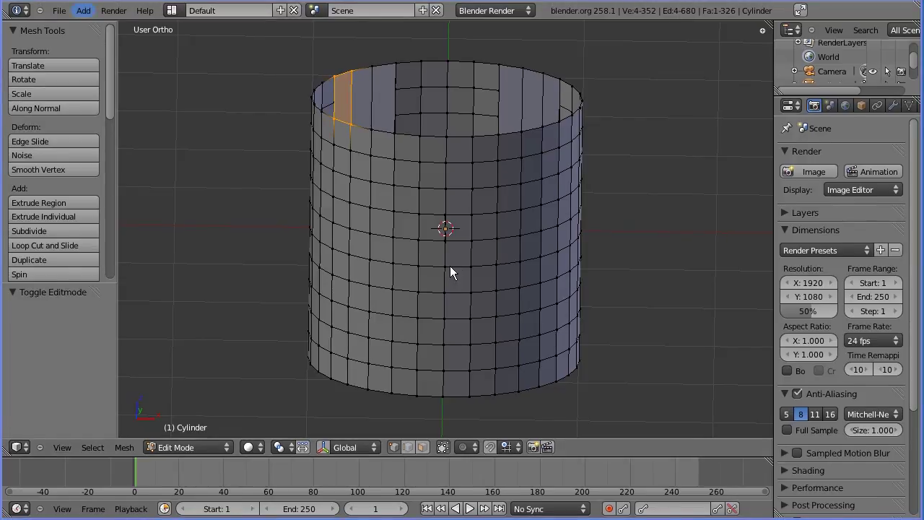
# Switch to edge selection and subdivide the right-hand strip's four front-to-back edges with 5 cuts
pyautogui.click(408, 448)
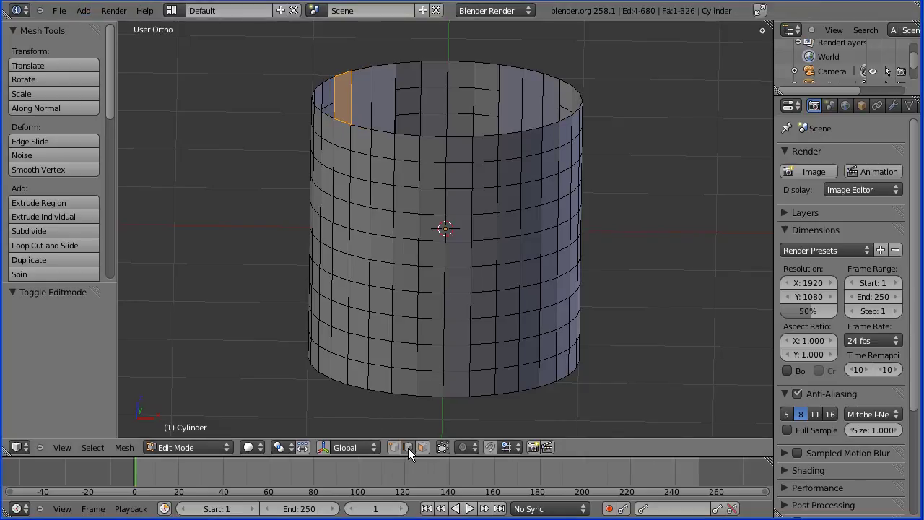
pyautogui.rightClick(523, 98)
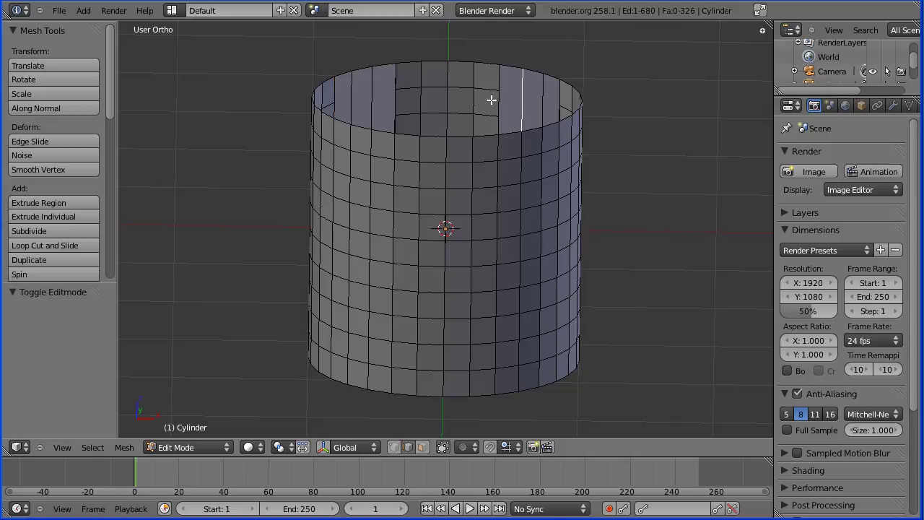
pyautogui.press('b')
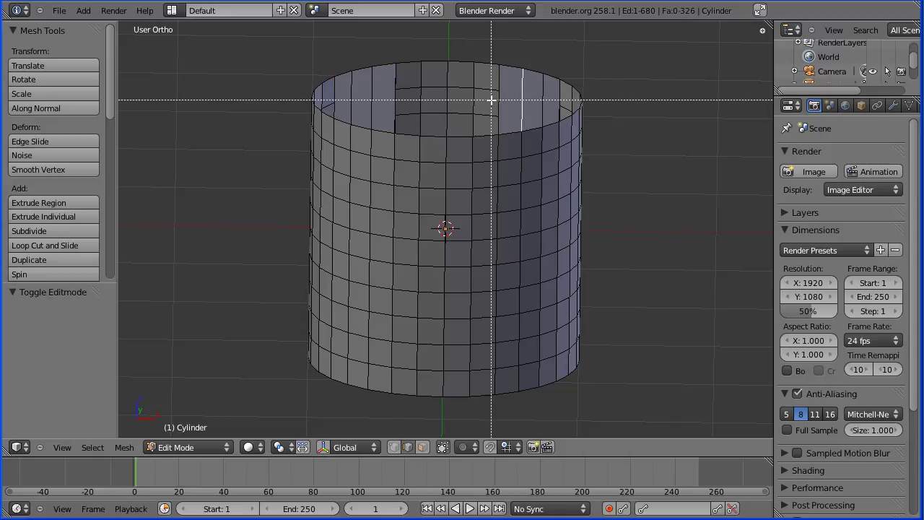
pyautogui.moveTo(490, 99); pyautogui.dragTo(566, 103)
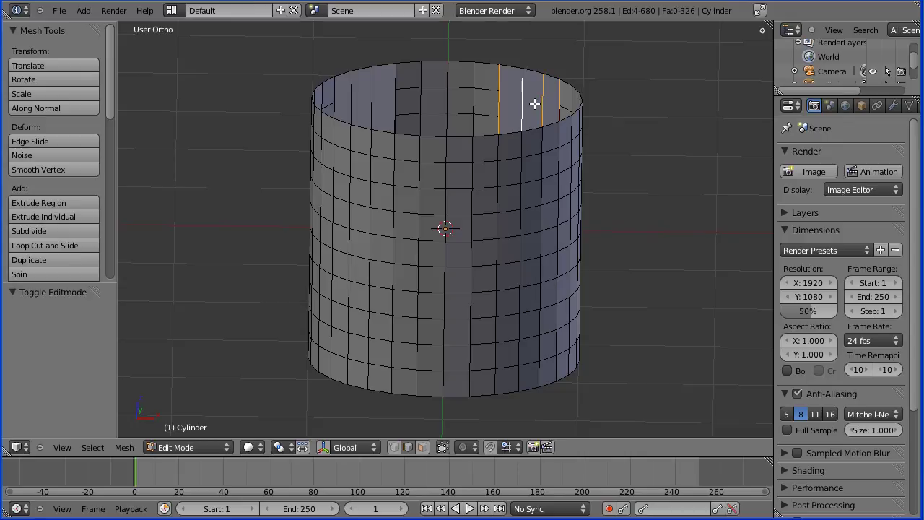
pyautogui.click(71, 233)
pyautogui.click(92, 328)
pyautogui.click(91, 328)
pyautogui.click(92, 329)
pyautogui.click(92, 329)
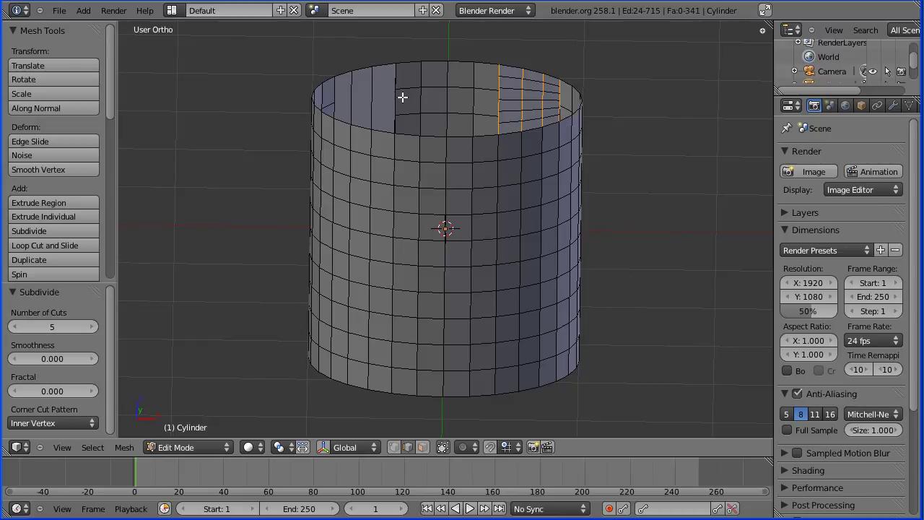
# Subdivide the four front-to-back edges of the left-hand top strip with 5 cuts
pyautogui.rightClick(372, 98)
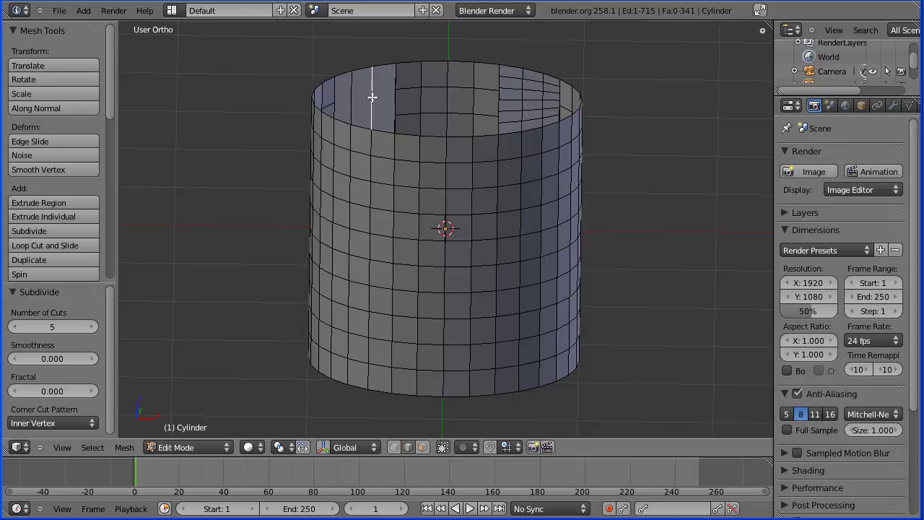
pyautogui.press('b')
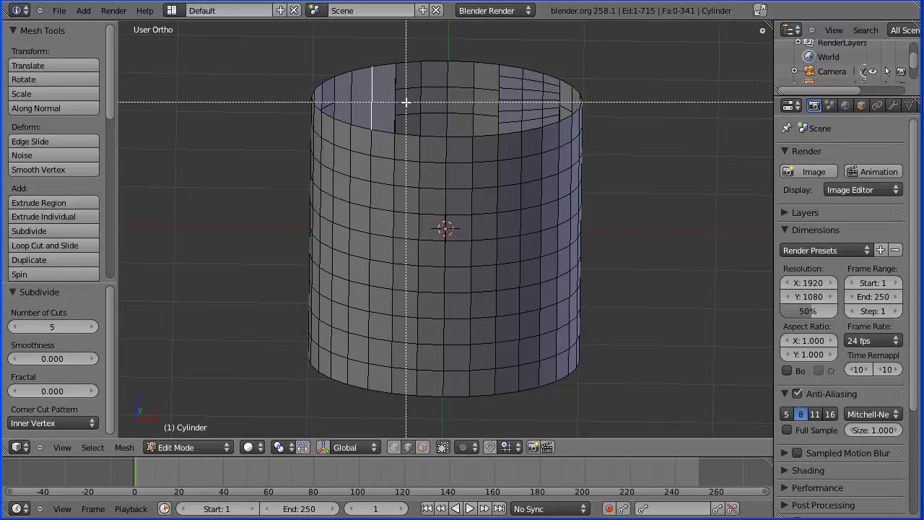
pyautogui.moveTo(407, 102); pyautogui.dragTo(330, 98)
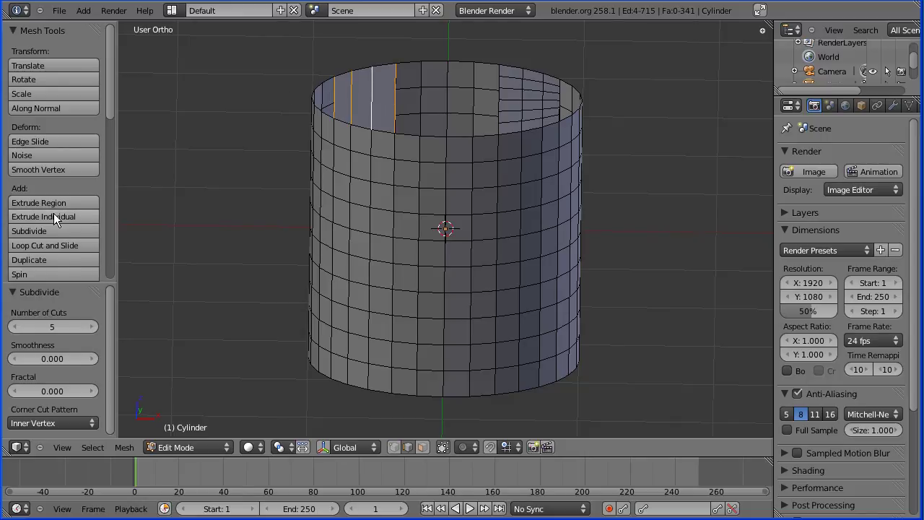
pyautogui.click(66, 228)
pyautogui.click(91, 327)
pyautogui.click(91, 327)
pyautogui.click(91, 326)
pyautogui.click(91, 327)
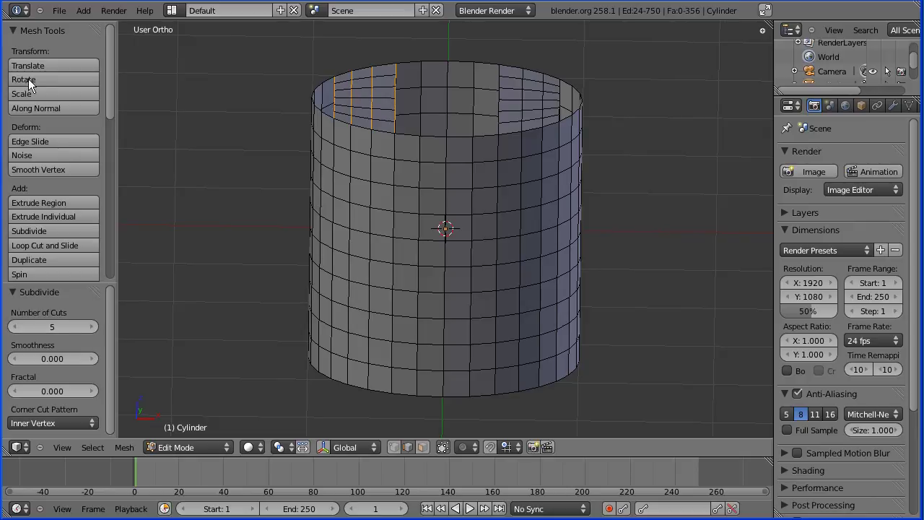
pyautogui.press('Tab')
pyautogui.press('Tab')
# In vertex selection mode, delete the ten middle vertices in the wall's upper two rows beside the right-hand strip to open an arm hole
pyautogui.moveTo(639, 224); pyautogui.dragTo(610, 252, button='middle')
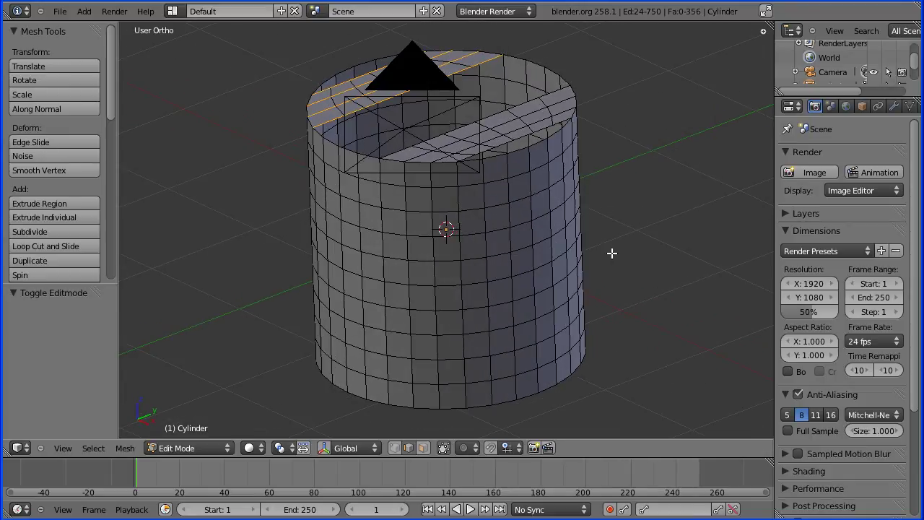
pyautogui.moveTo(685, 252); pyautogui.dragTo(610, 274, button='middle')
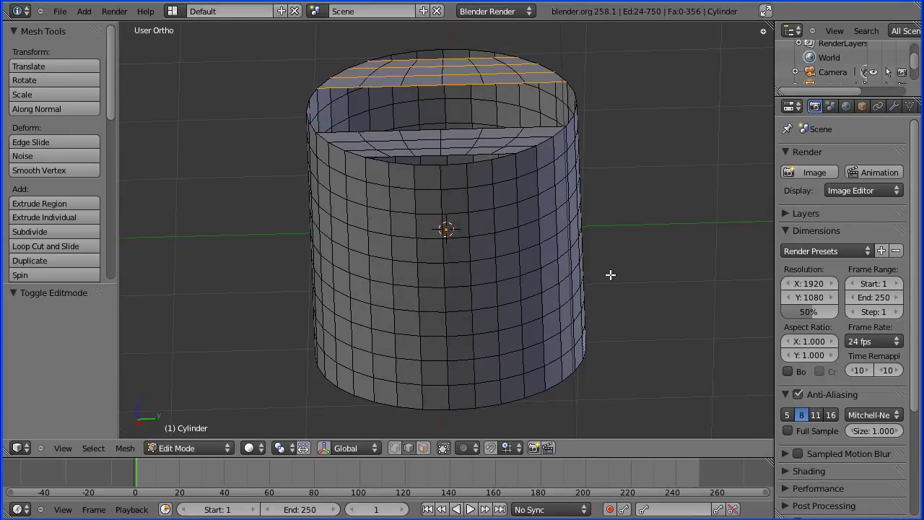
pyautogui.keyDown('shift'); pyautogui.click(390, 451); pyautogui.keyUp('shift')
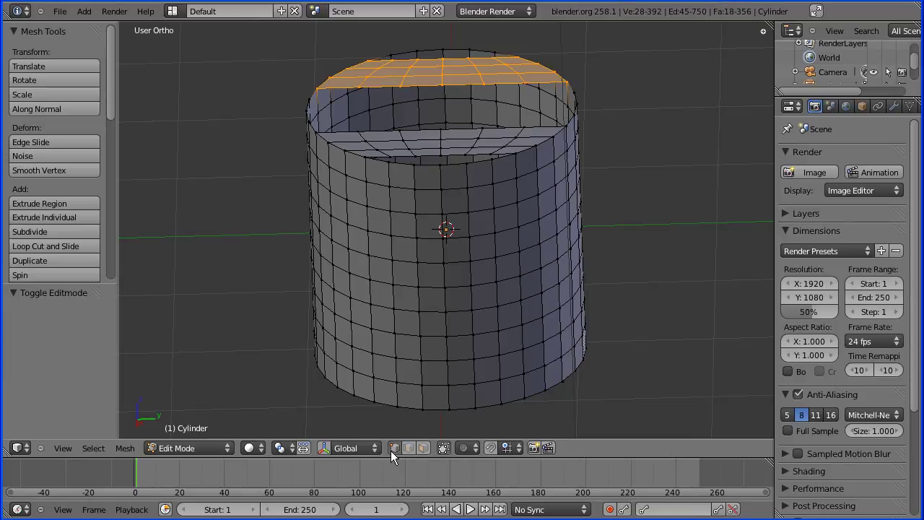
pyautogui.rightClick(390, 165)
pyautogui.keyDown('shift'); pyautogui.rightClick(389, 188); pyautogui.keyUp('shift')
pyautogui.keyDown('shift'); pyautogui.rightClick(415, 189); pyautogui.keyUp('shift')
pyautogui.keyDown('shift'); pyautogui.rightClick(441, 188); pyautogui.keyUp('shift')
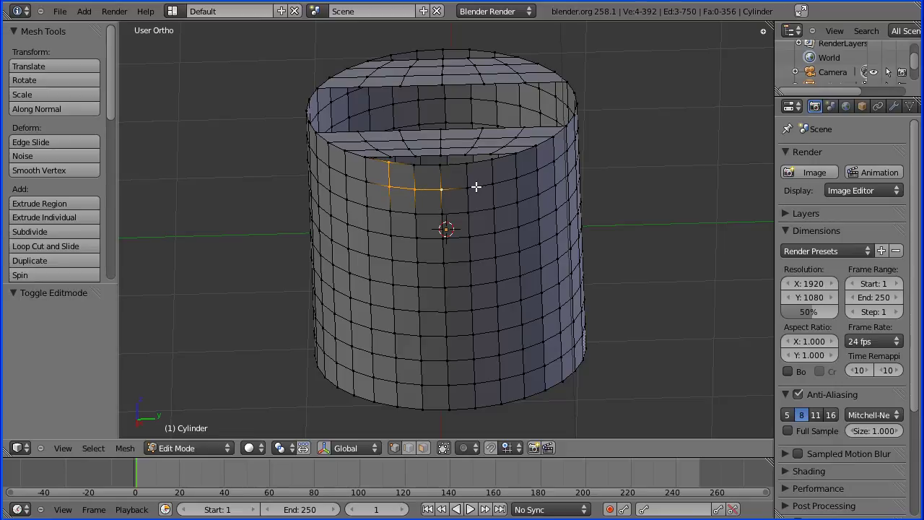
pyautogui.keyDown('shift'); pyautogui.rightClick(467, 188); pyautogui.keyUp('shift')
pyautogui.keyDown('shift'); pyautogui.rightClick(493, 185); pyautogui.keyUp('shift')
pyautogui.keyDown('shift'); pyautogui.rightClick(492, 160); pyautogui.keyUp('shift')
pyautogui.keyDown('shift'); pyautogui.rightClick(468, 163); pyautogui.keyUp('shift')
pyautogui.keyDown('shift'); pyautogui.rightClick(441, 166); pyautogui.keyUp('shift')
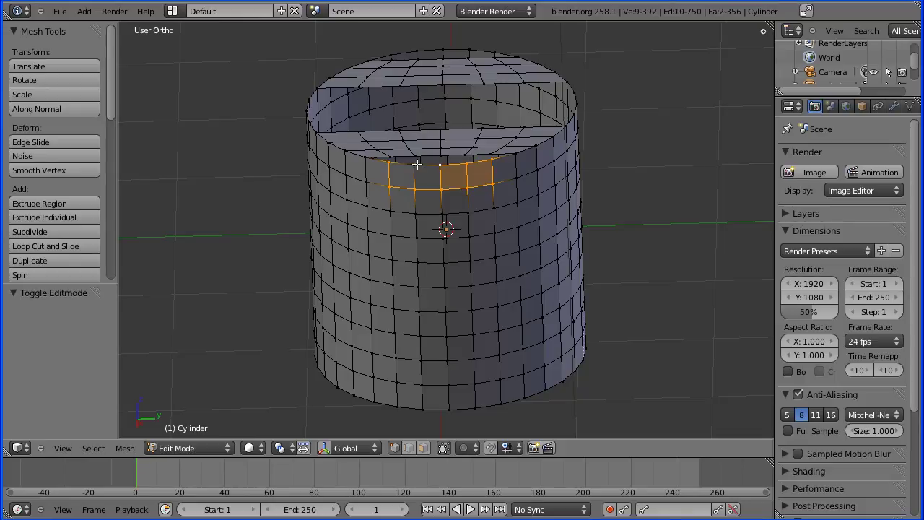
pyautogui.keyDown('shift'); pyautogui.rightClick(415, 165); pyautogui.keyUp('shift')
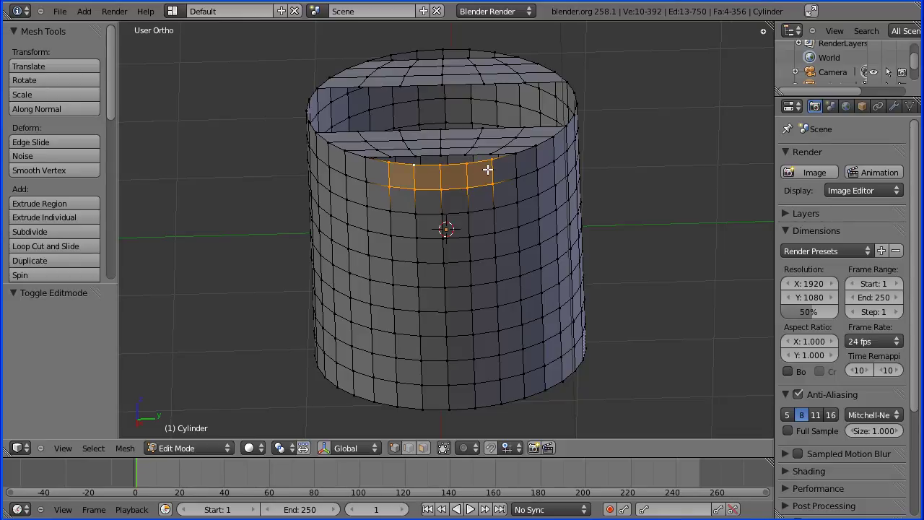
pyautogui.press('x')
pyautogui.click(484, 168)
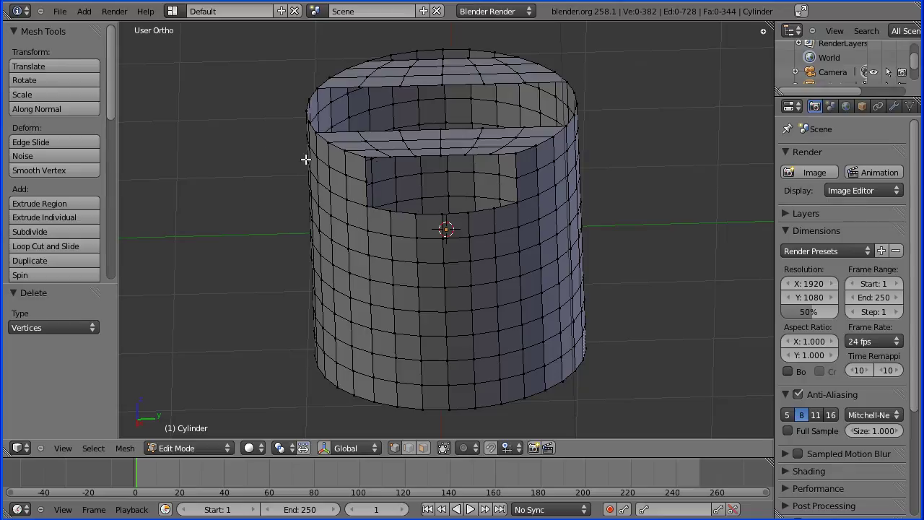
# Open the matching arm hole by deleting the ten middle vertices in the wall's upper two rows on the opposite side
pyautogui.moveTo(267, 152); pyautogui.dragTo(303, 164, button='middle')
pyautogui.moveTo(619, 362); pyautogui.dragTo(513, 328, button='middle')
pyautogui.rightClick(360, 168)
pyautogui.keyDown('shift'); pyautogui.rightClick(360, 190); pyautogui.keyUp('shift')
pyautogui.keyDown('shift'); pyautogui.rightClick(383, 196); pyautogui.keyUp('shift')
pyautogui.keyDown('shift'); pyautogui.rightClick(409, 199); pyautogui.keyUp('shift')
pyautogui.keyDown('shift'); pyautogui.rightClick(435, 199); pyautogui.keyUp('shift')
pyautogui.keyDown('shift'); pyautogui.rightClick(461, 196); pyautogui.keyUp('shift')
pyautogui.keyDown('shift'); pyautogui.rightClick(461, 175); pyautogui.keyUp('shift')
pyautogui.keyDown('shift'); pyautogui.rightClick(435, 176); pyautogui.keyUp('shift')
pyautogui.keyDown('shift'); pyautogui.rightClick(409, 176); pyautogui.keyUp('shift')
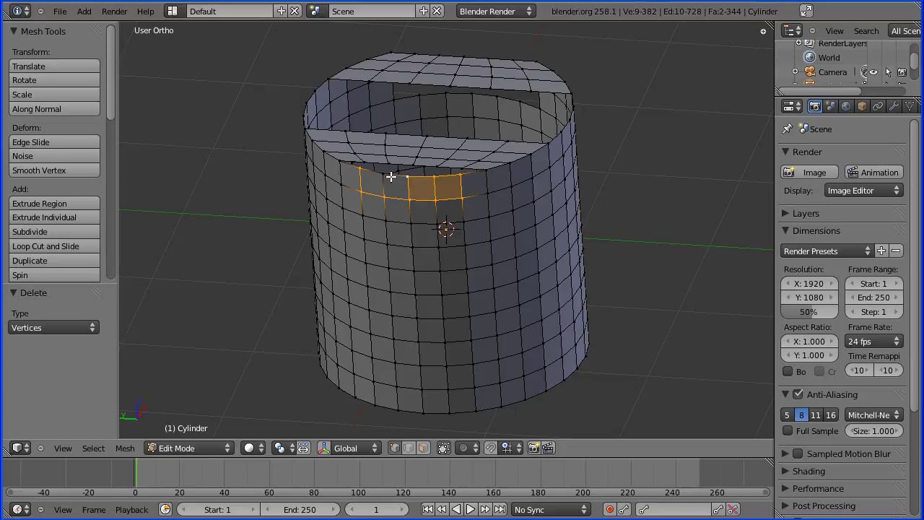
pyautogui.keyDown('shift'); pyautogui.rightClick(383, 175); pyautogui.keyUp('shift')
pyautogui.press('x')
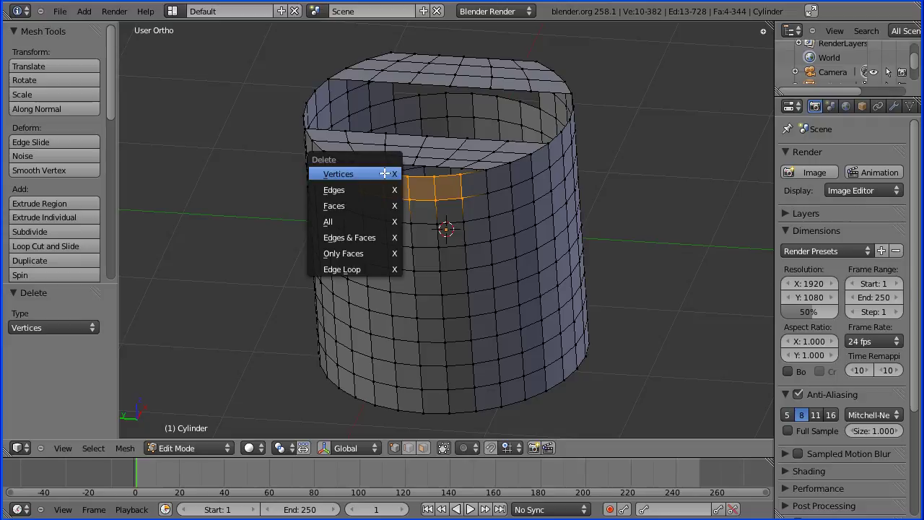
pyautogui.click(366, 174)
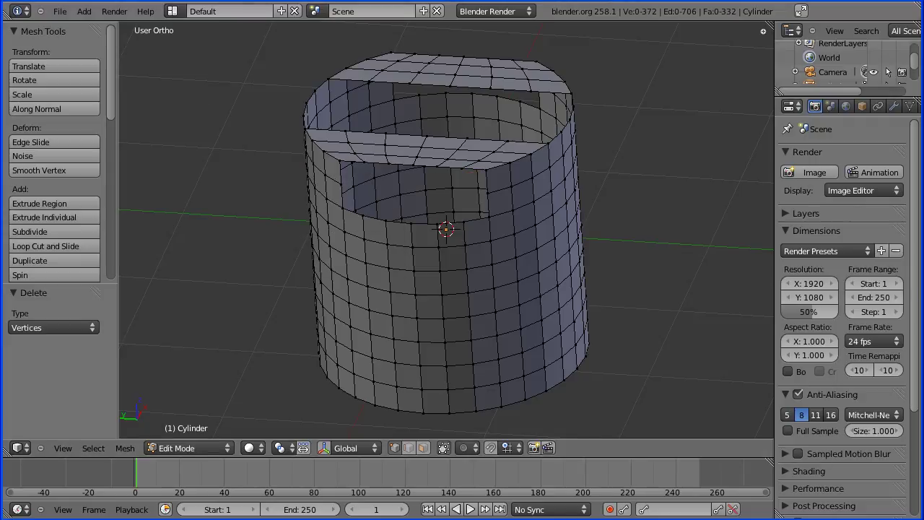
pyautogui.press('Tab')
pyautogui.press('Tab')
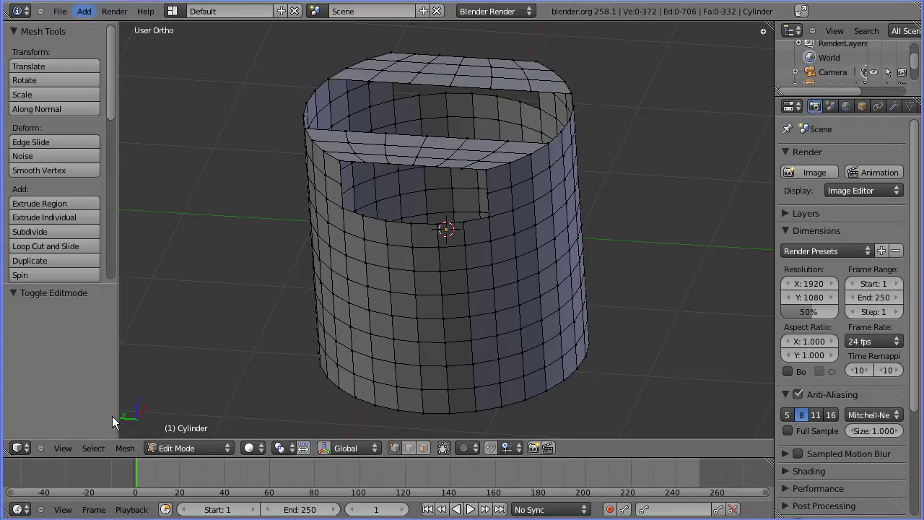
# Switch the viewport to quad view and show the cylinder in an angled perspective from above in the camera quadrant
pyautogui.click(63, 449)
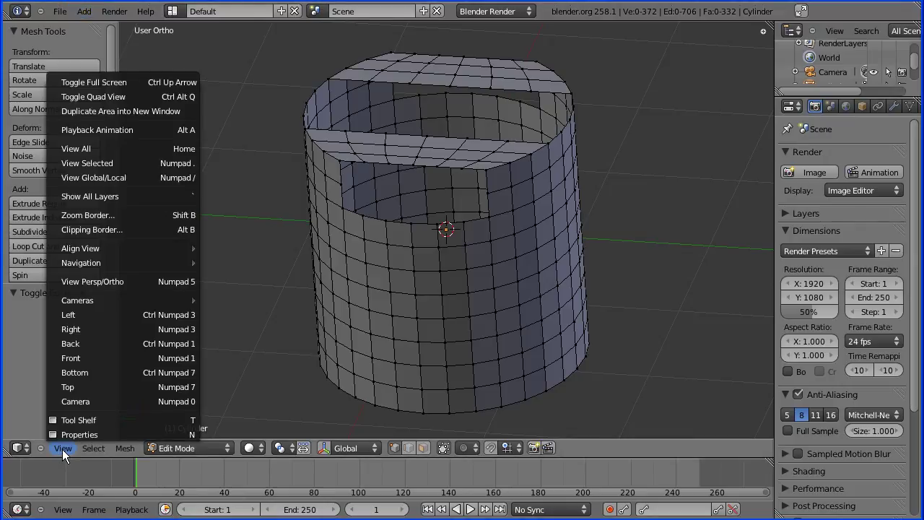
pyautogui.click(145, 96)
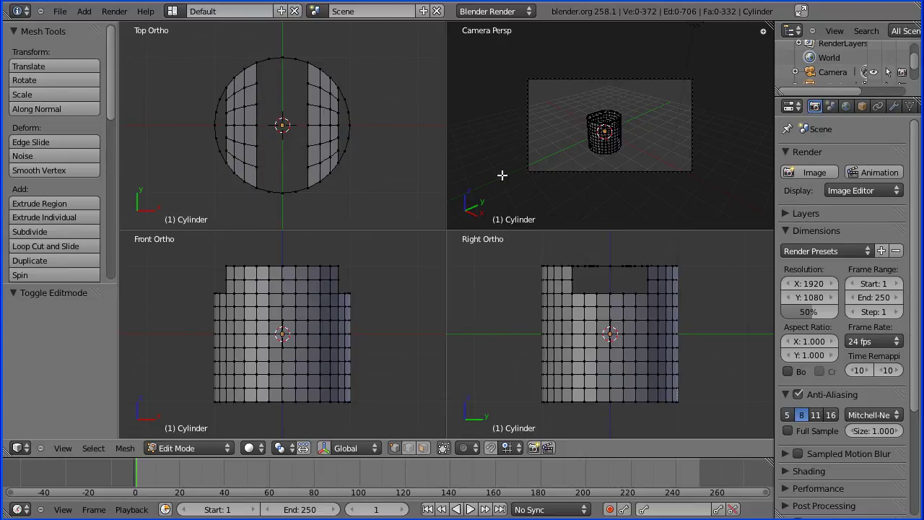
pyautogui.click(63, 448)
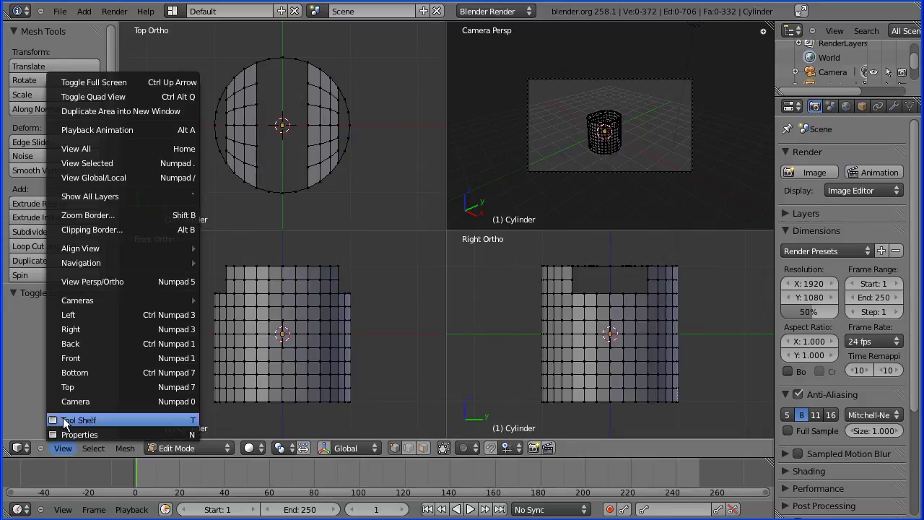
pyautogui.click(101, 358)
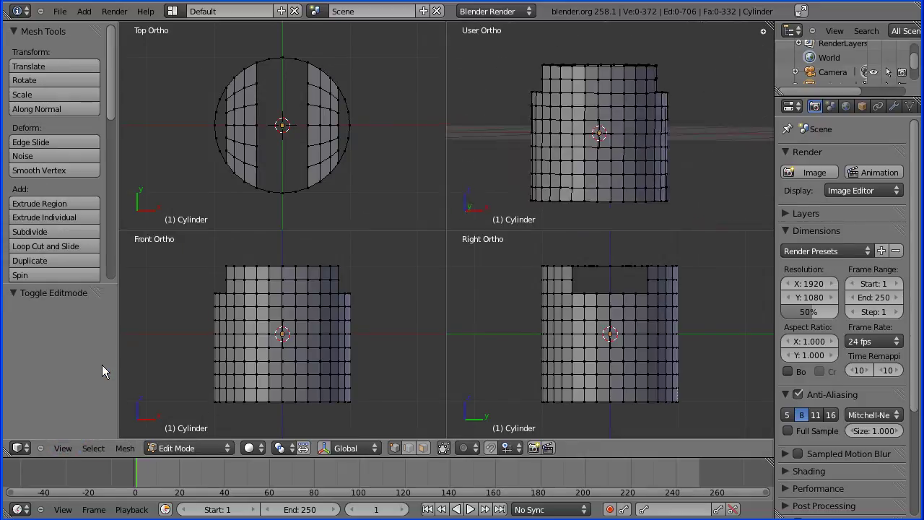
pyautogui.click(63, 448)
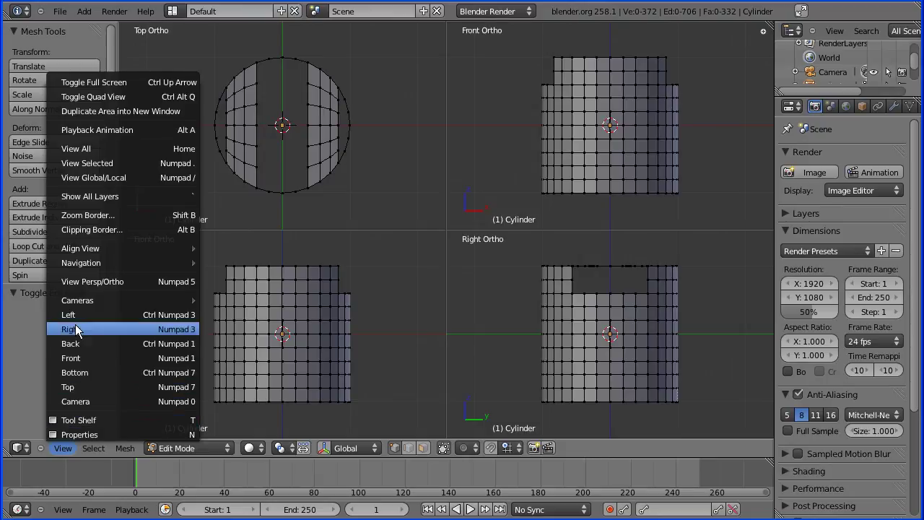
pyautogui.click(94, 282)
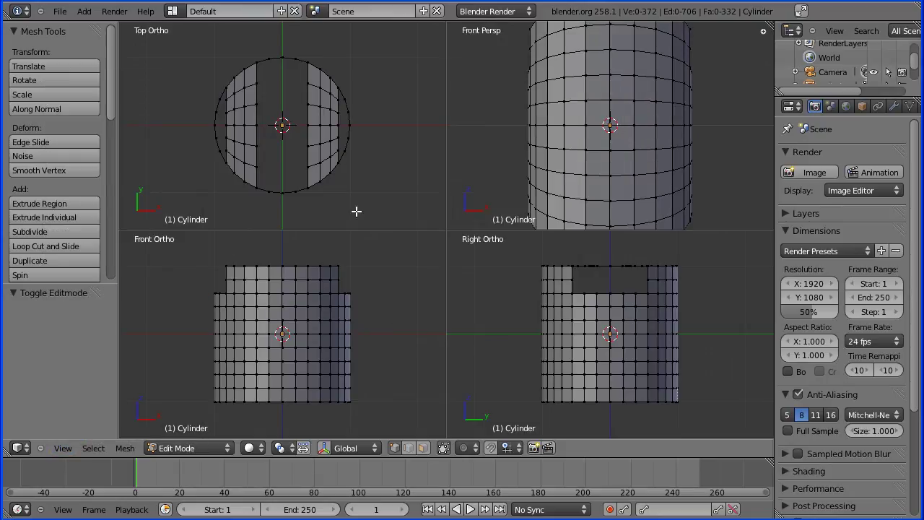
pyautogui.scroll(-3, 511, 147)
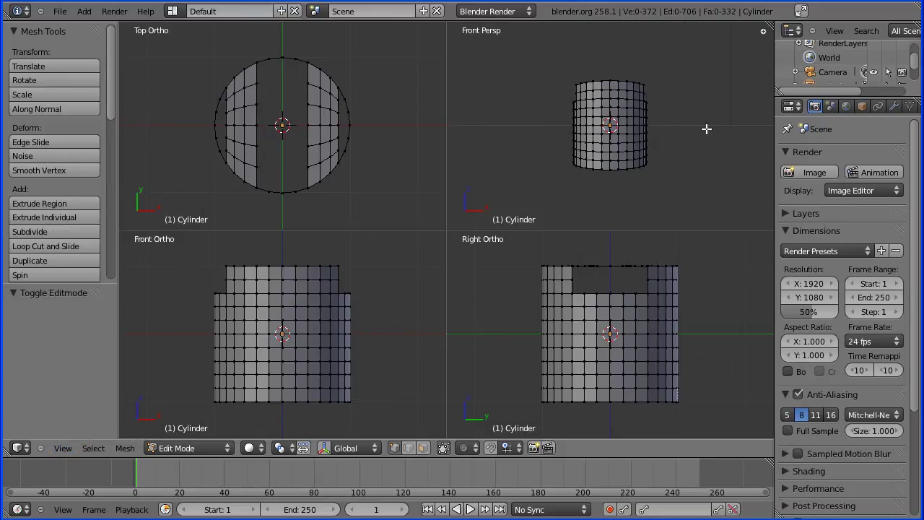
pyautogui.moveTo(707, 128)
pyautogui.mouseDown(button='middle')
pyautogui.moveTo(699, 137)
pyautogui.moveTo(715, 141)
pyautogui.mouseUp(button='middle')
pyautogui.moveTo(562, 134); pyautogui.dragTo(549, 159, button='middle')
pyautogui.moveTo(703, 152); pyautogui.dragTo(714, 160, button='middle')
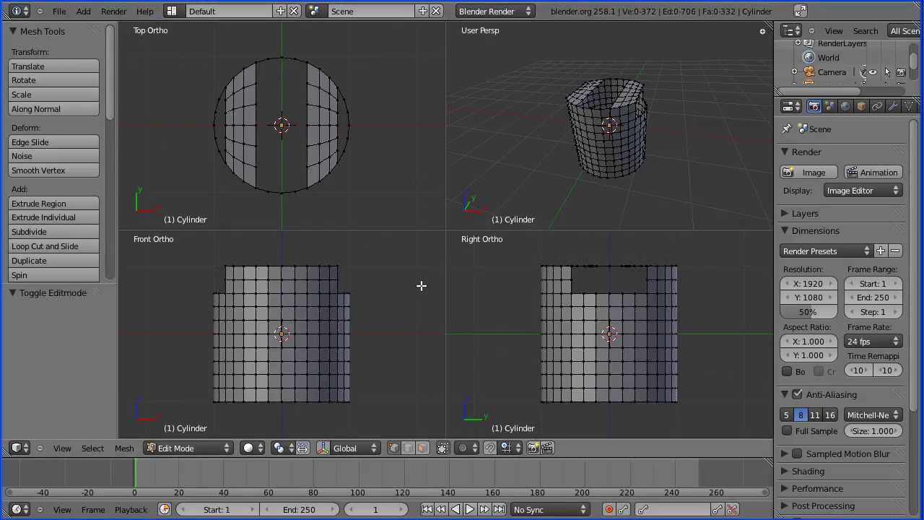
# In edge selection mode, select the row of crosswise edges at the middle of both top strips
pyautogui.click(408, 448)
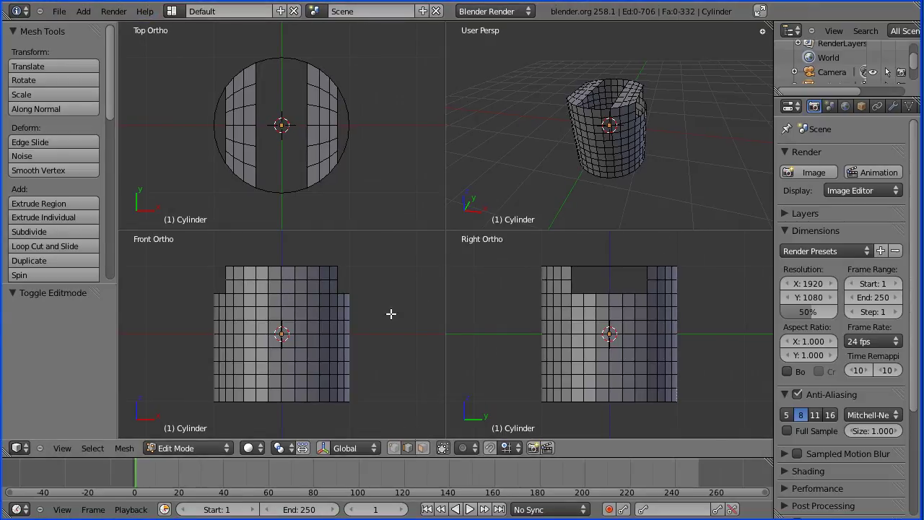
pyautogui.keyDown('alt'); pyautogui.rightClick(325, 125); pyautogui.keyUp('alt')
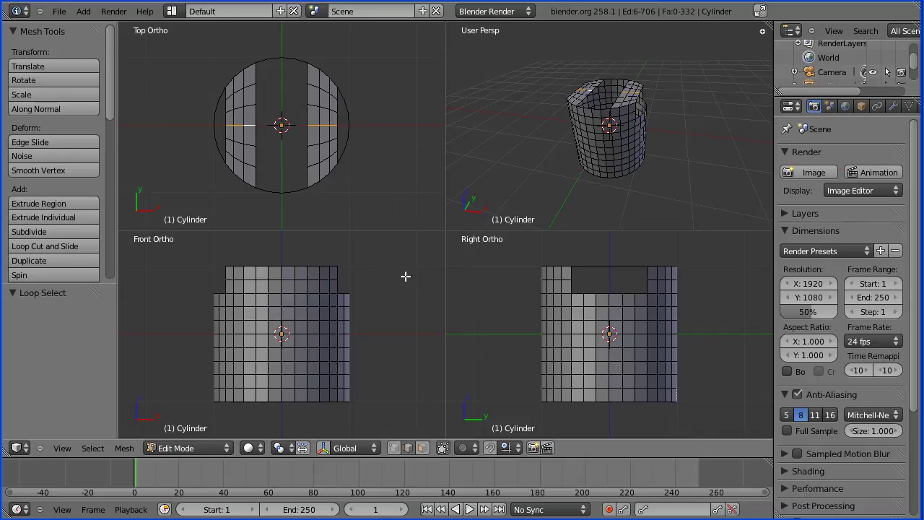
pyautogui.scroll(-2, 405, 274)
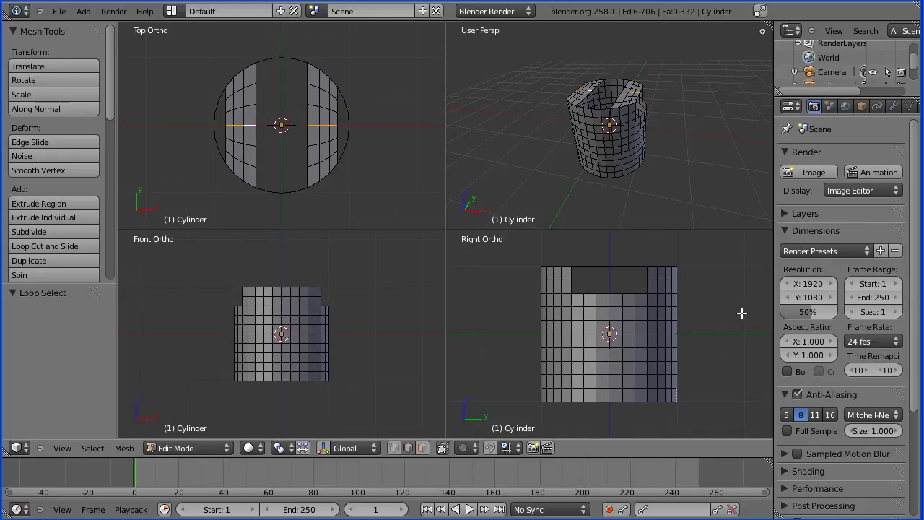
pyautogui.scroll(-1, 722, 307)
pyautogui.scroll(-1, 721, 308)
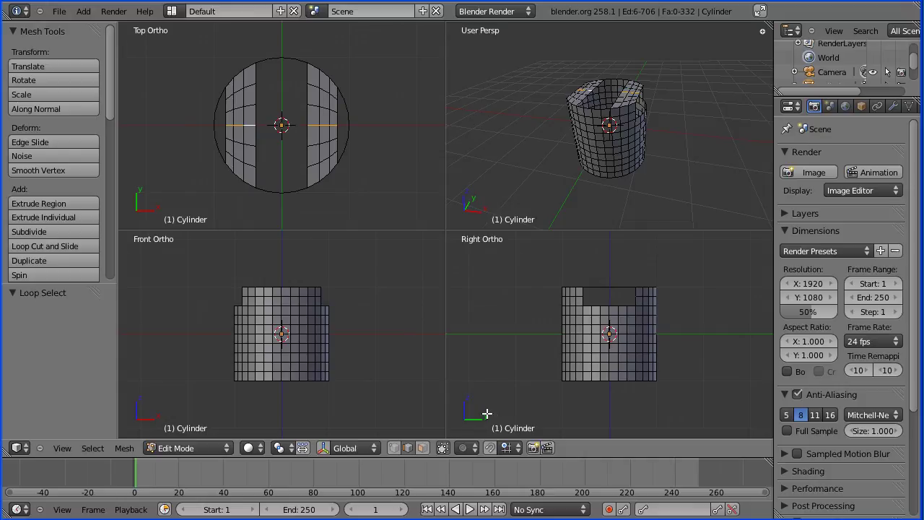
# Enable proportional editing and set its falloff to Sphere
pyautogui.click(465, 449)
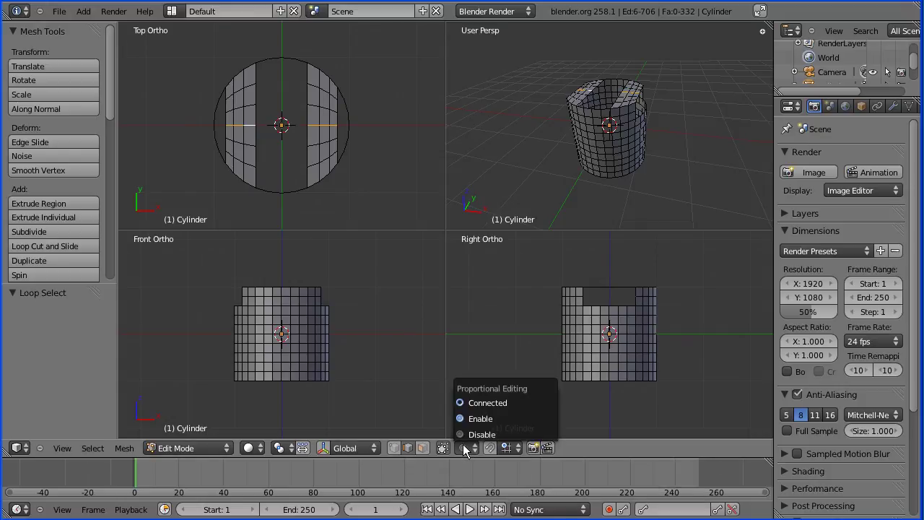
pyautogui.click(493, 419)
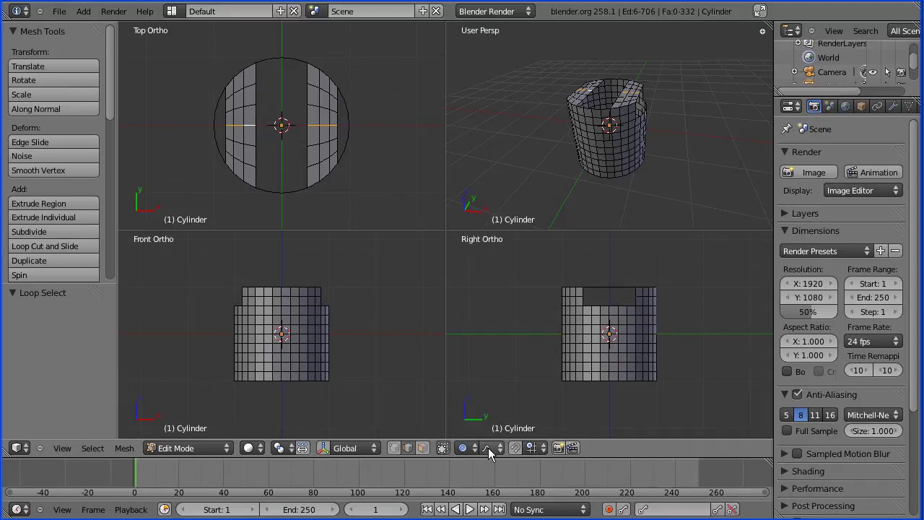
pyautogui.click(488, 448)
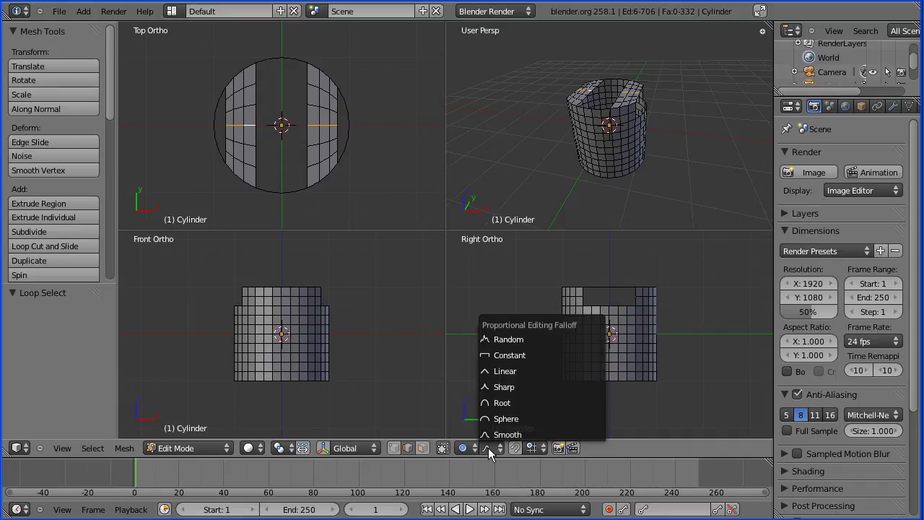
pyautogui.click(517, 421)
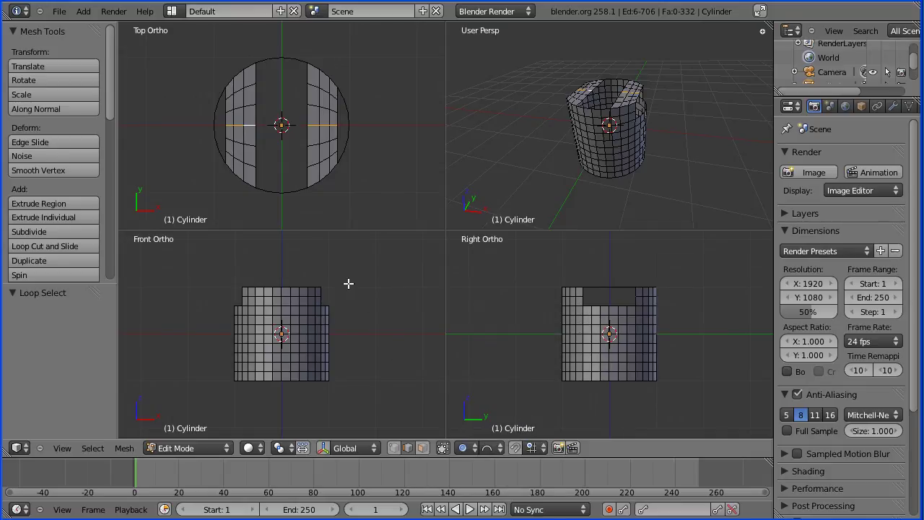
# Raise the selected middle strip edges 1 unit along Z with a proportional size of 1.33 to arch the shoulders
pyautogui.press('g')
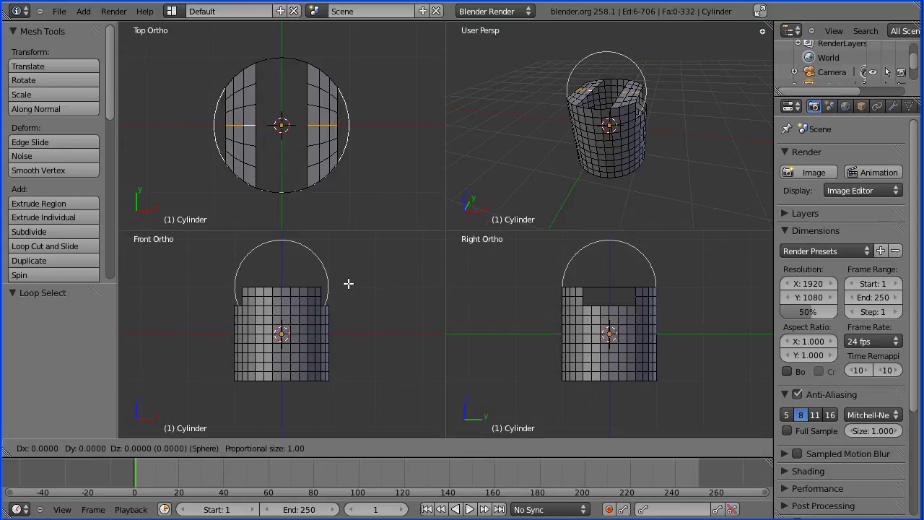
pyautogui.press('z')
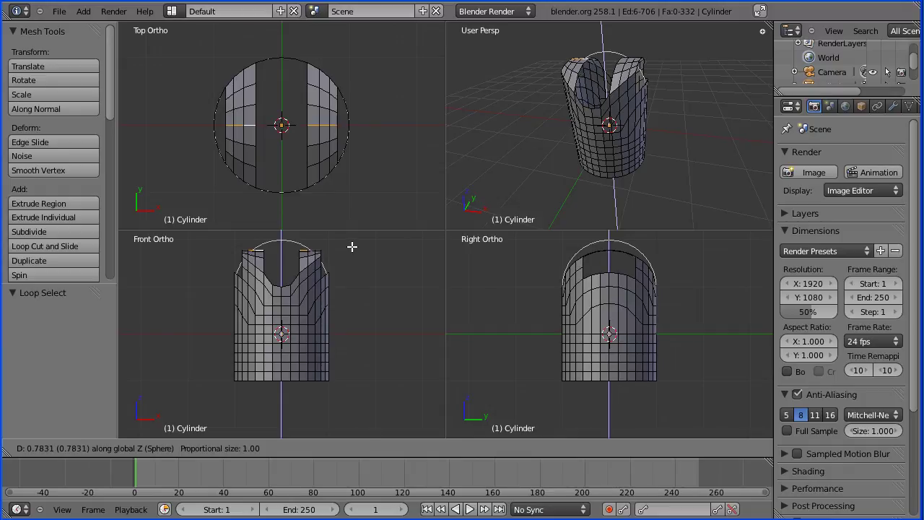
pyautogui.scroll(-1, 351, 247)
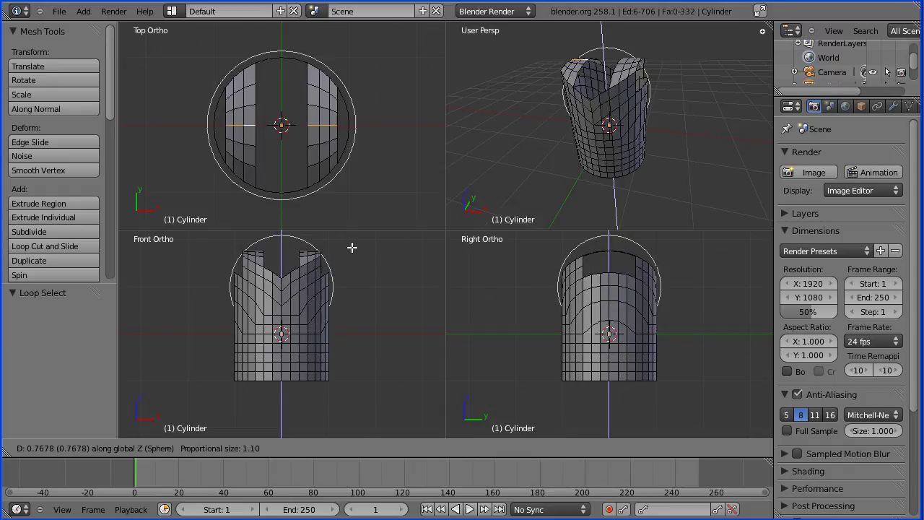
pyautogui.scroll(-3, 351, 247)
pyautogui.scroll(-1, 351, 247)
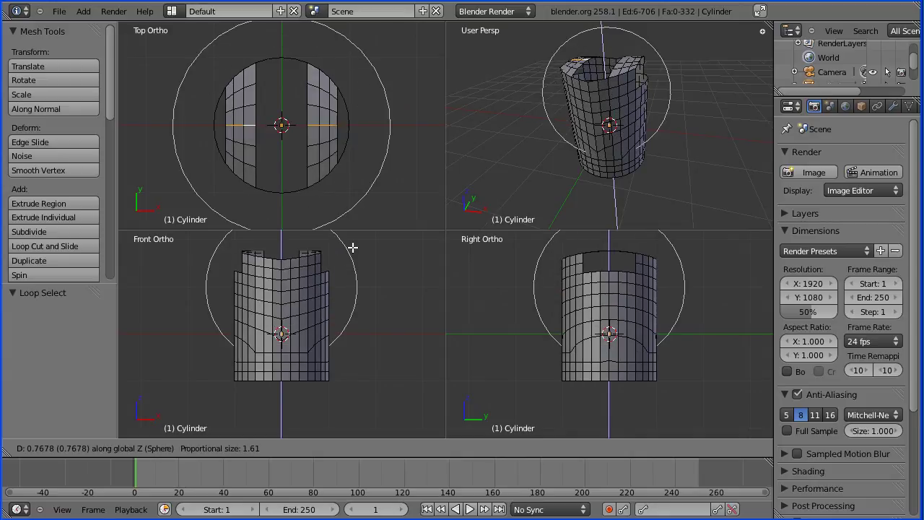
pyautogui.scroll(5, 353, 247)
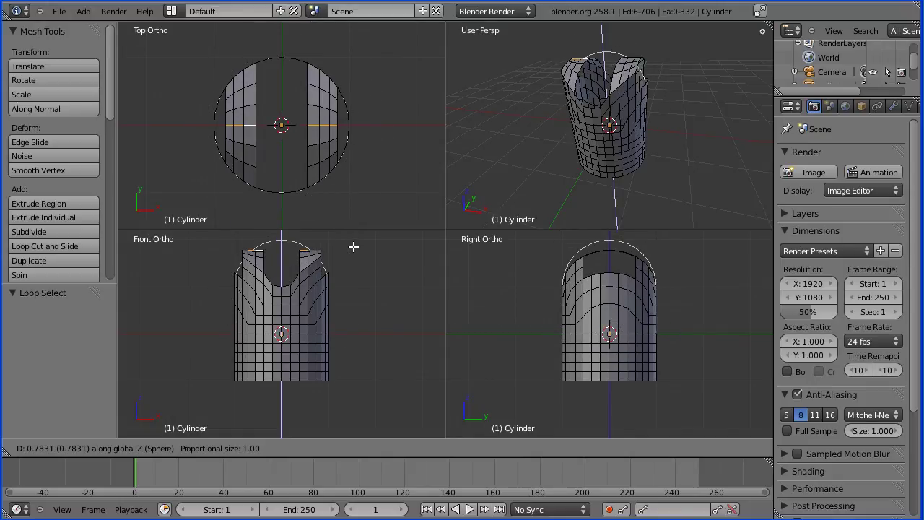
pyautogui.write('1')
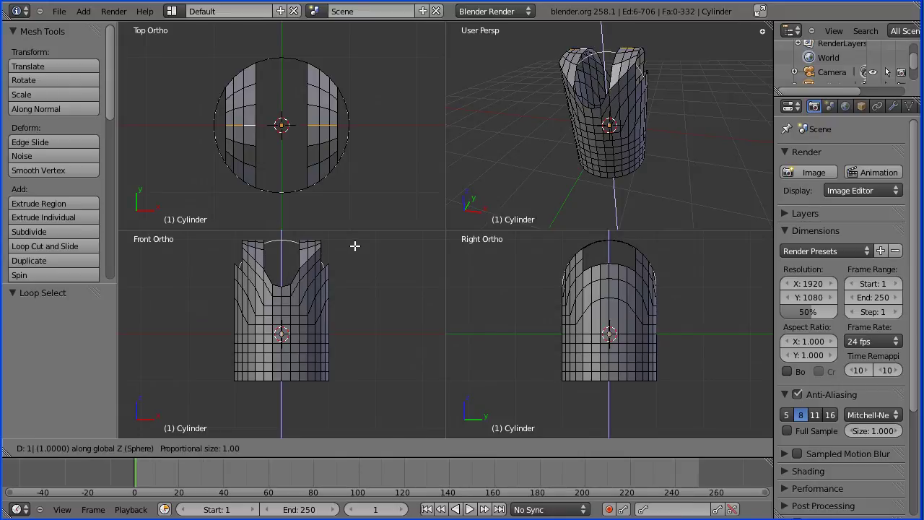
pyautogui.scroll(1, 354, 246)
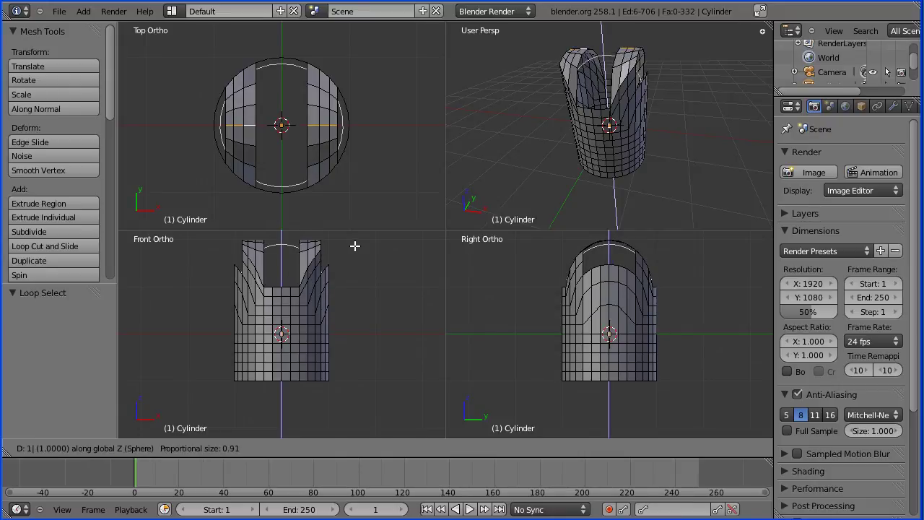
pyautogui.scroll(-2, 354, 246)
pyautogui.scroll(-1, 354, 247)
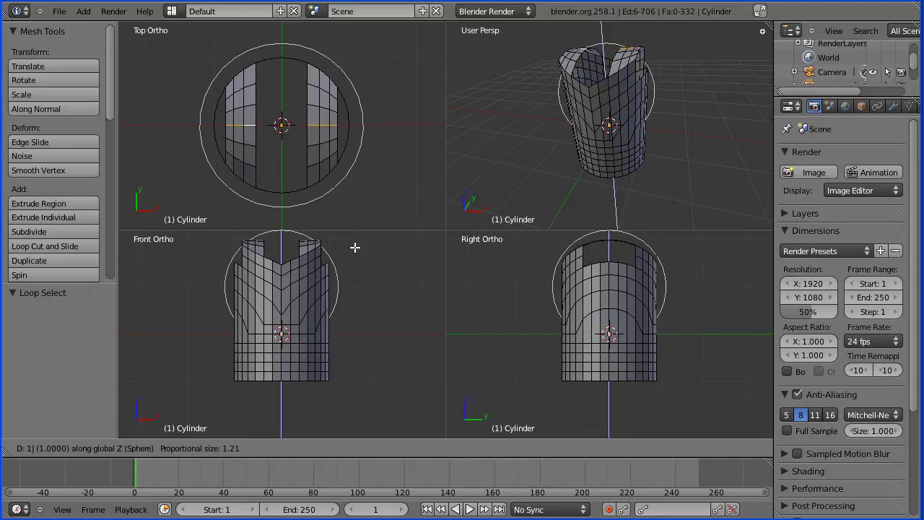
pyautogui.scroll(-1, 357, 247)
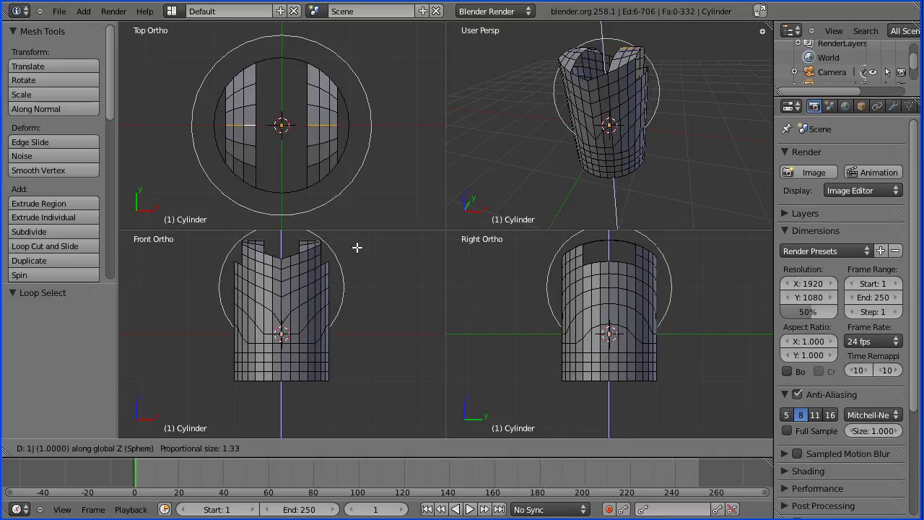
pyautogui.click(357, 247)
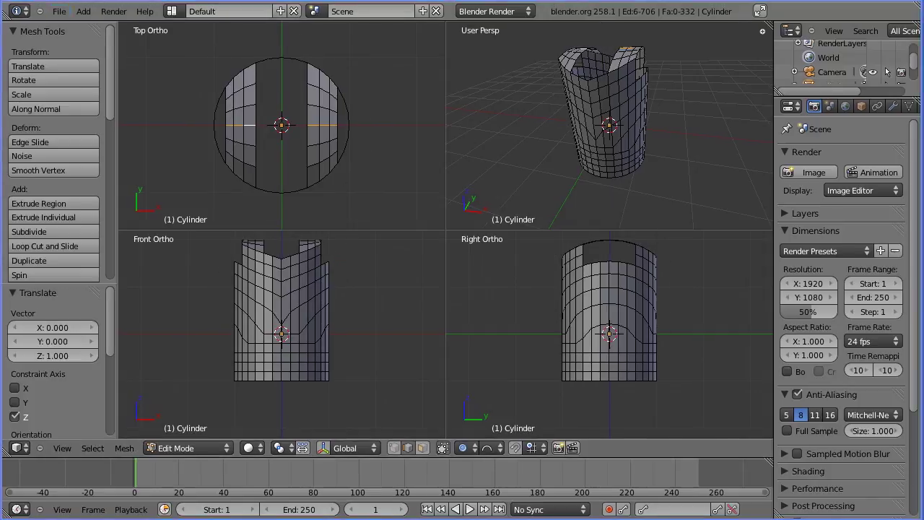
# Switch to Object Mode and add a Smooth modifier to the cylinder
pyautogui.press('Tab')
pyautogui.press('Tab')
pyautogui.click(213, 447)
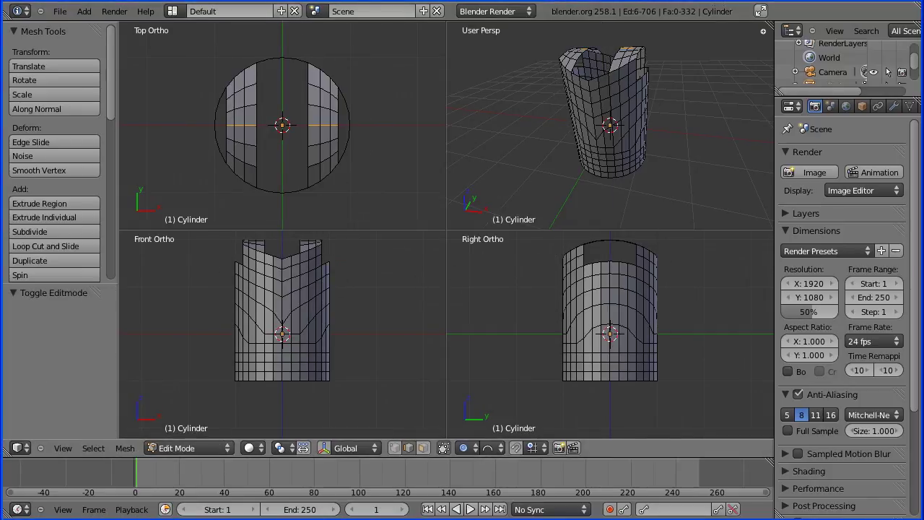
pyautogui.click(221, 433)
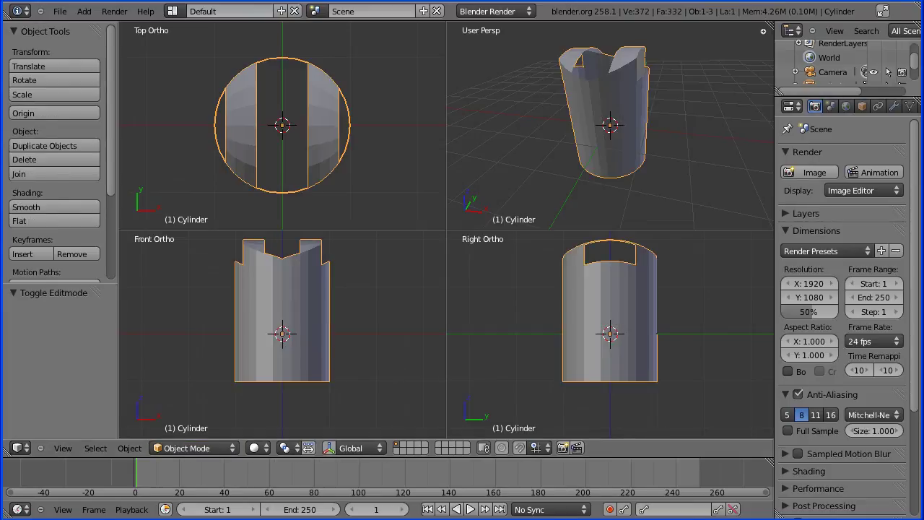
pyautogui.click(894, 106)
pyautogui.click(875, 174)
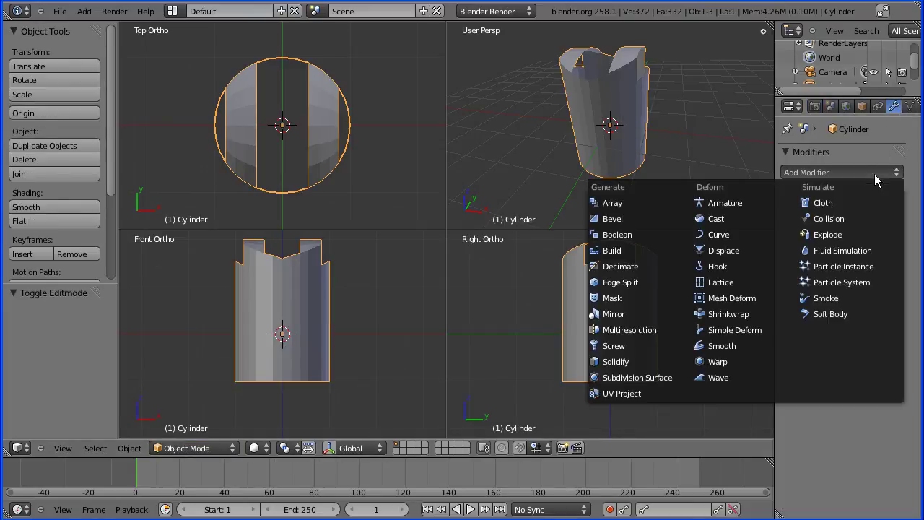
pyautogui.click(744, 345)
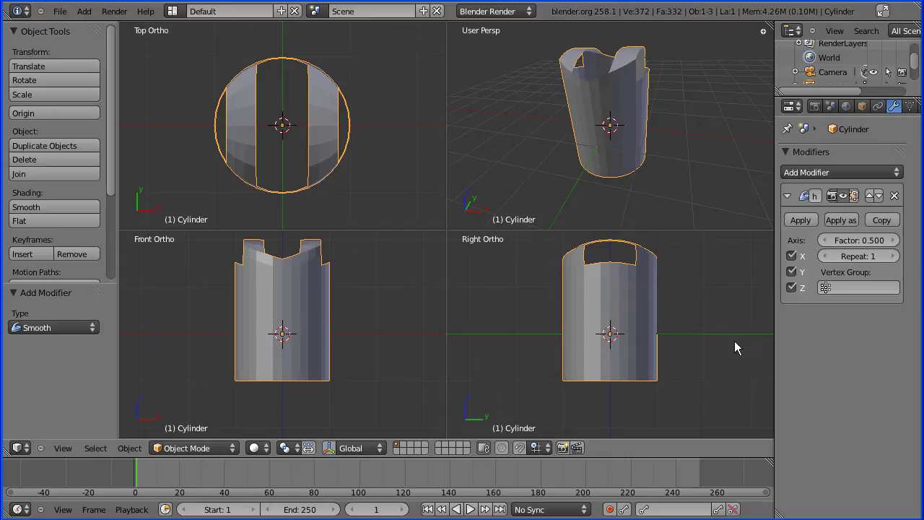
# Set the Smooth modifier's factor to 1 and its repeat count to 10
pyautogui.click(859, 241)
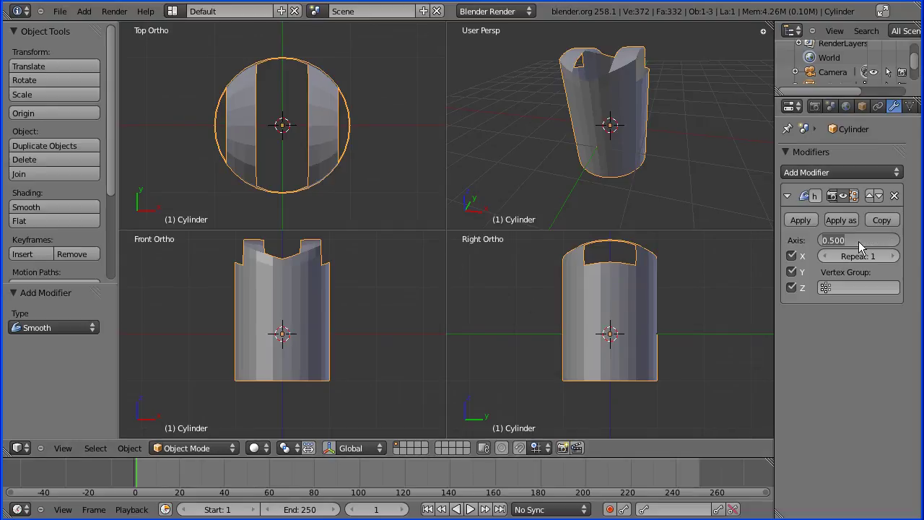
pyautogui.write('1')
pyautogui.press('Return')
pyautogui.click(892, 256)
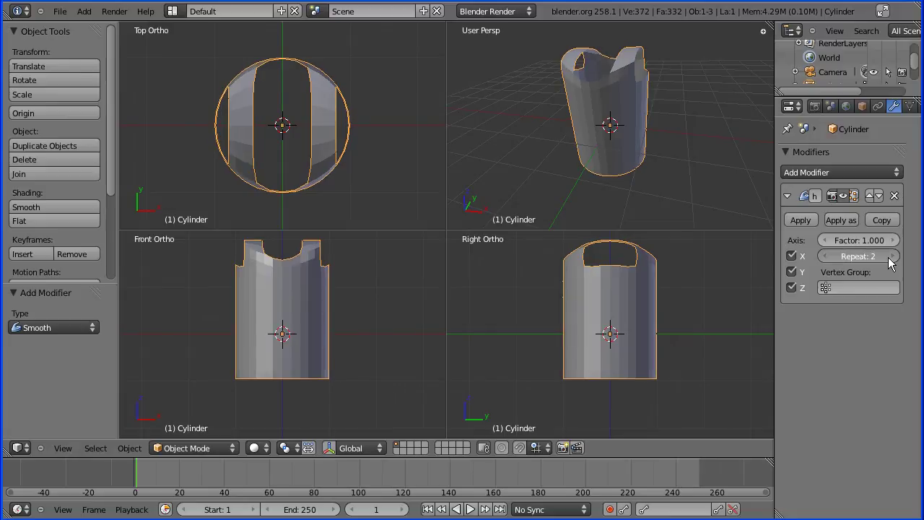
pyautogui.click(892, 256)
pyautogui.click(892, 256)
pyautogui.click(892, 256)
pyautogui.click(892, 256)
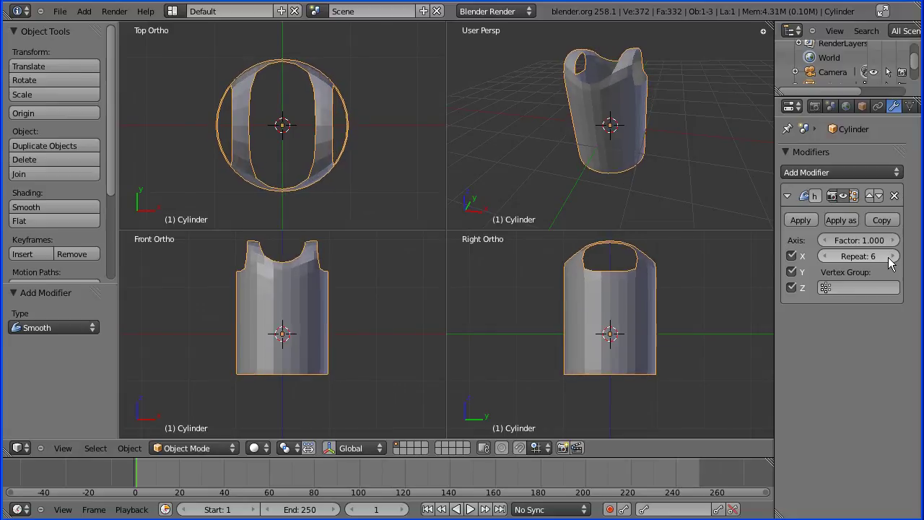
pyautogui.click(892, 256)
pyautogui.click(892, 256)
pyautogui.click(892, 256)
pyautogui.click(892, 257)
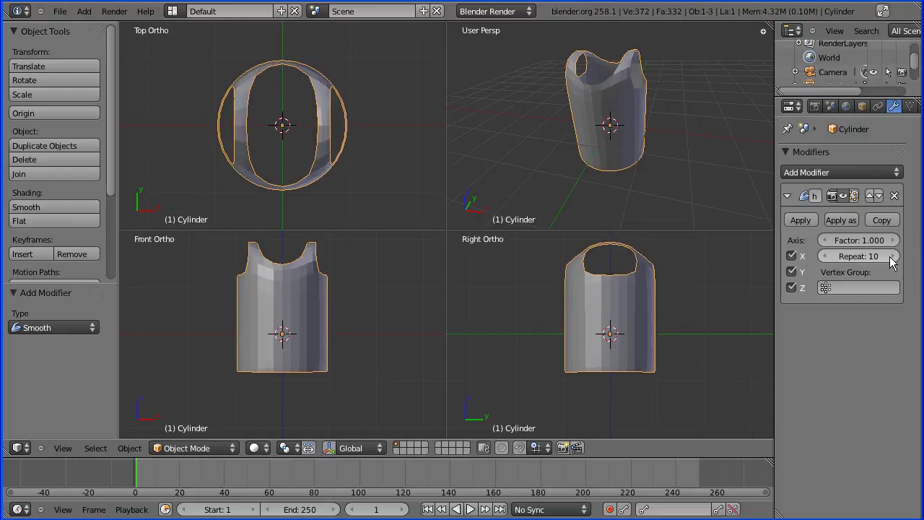
# Apply the Smooth modifier to the cylinder and return to Edit Mode
pyautogui.click(801, 223)
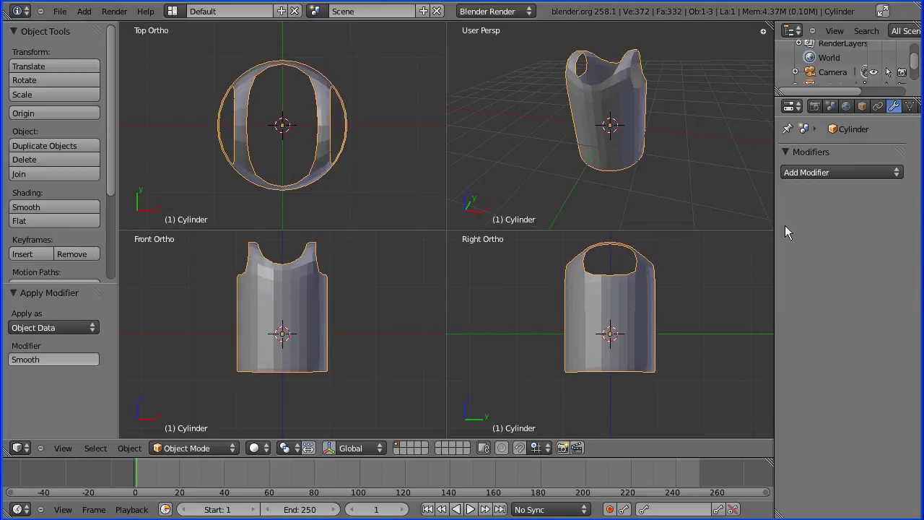
pyautogui.click(191, 448)
pyautogui.click(214, 420)
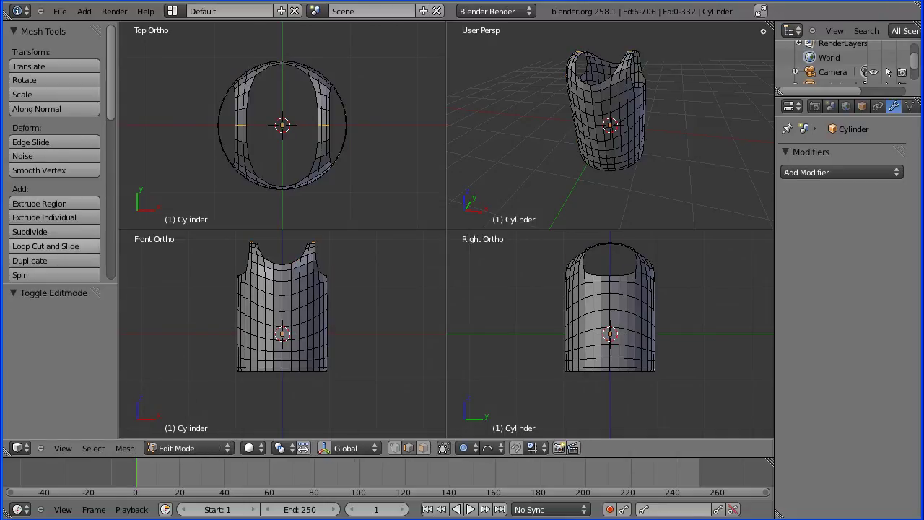